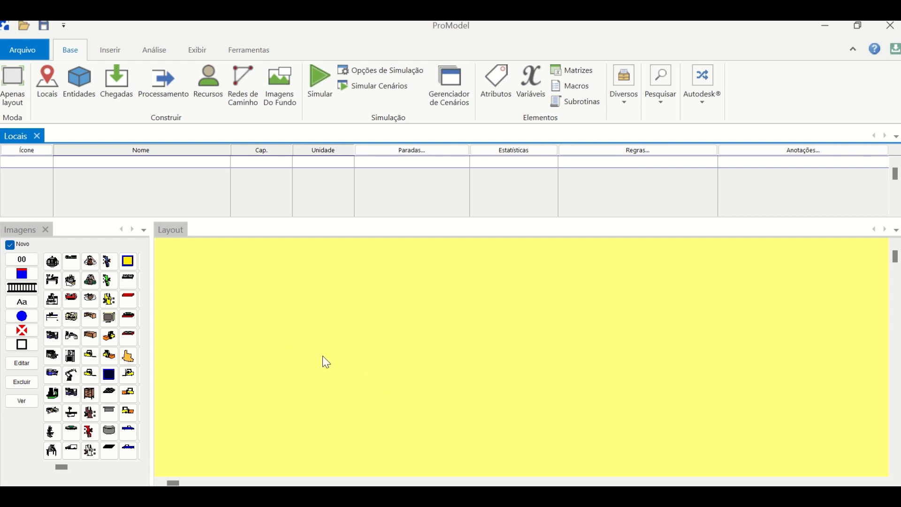
- Show the layout grid, and hide it again
click(197, 49)
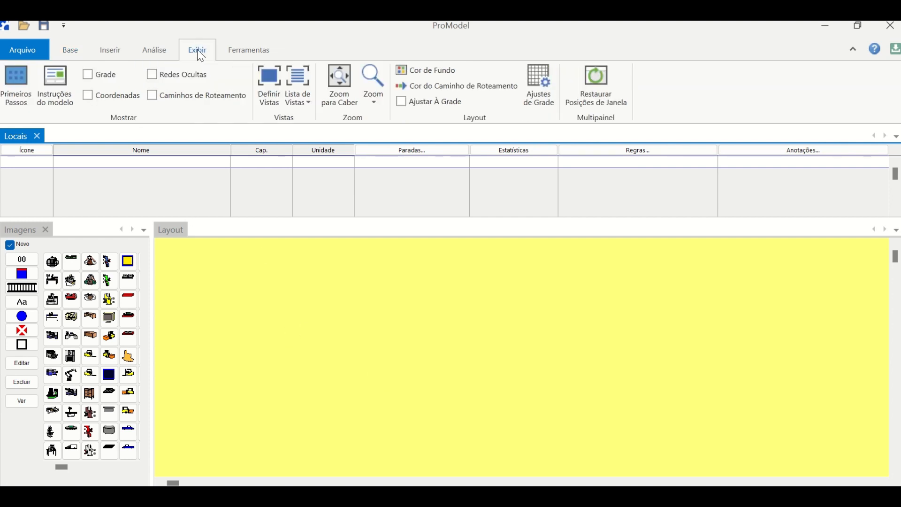
click(95, 78)
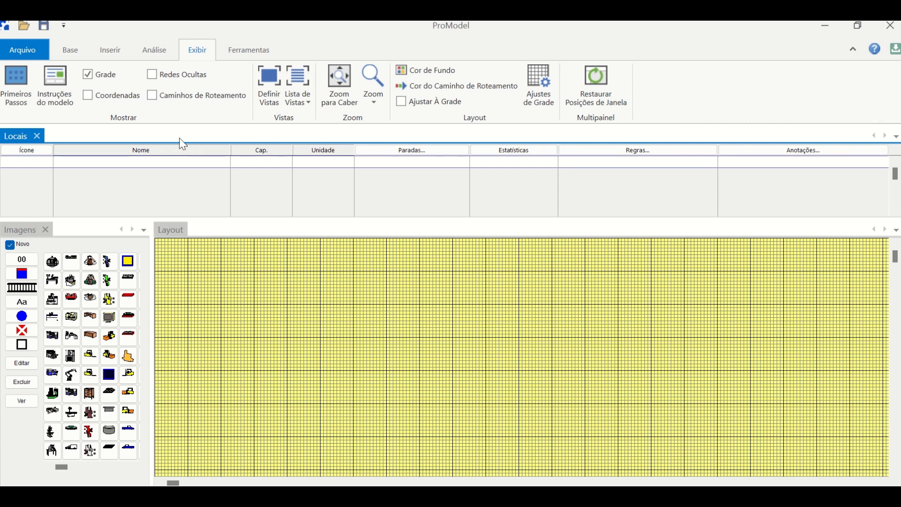
click(87, 75)
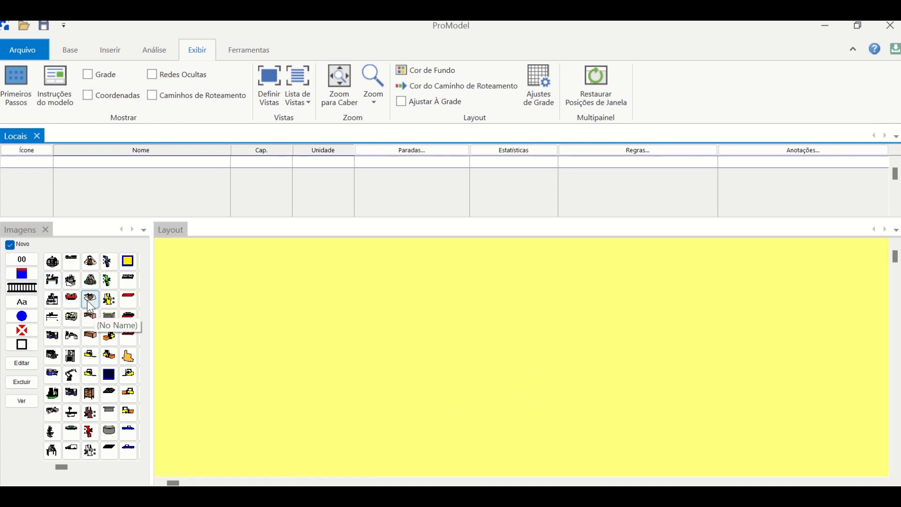
- Place a box-shaped region location in the layout and enlarge it to a large square
click(21, 345)
click(211, 331)
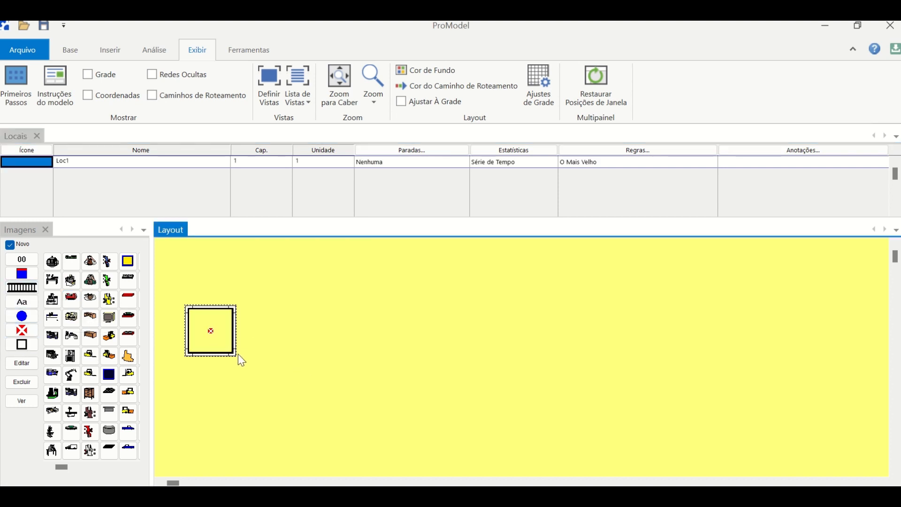
drag(235, 354, 317, 435)
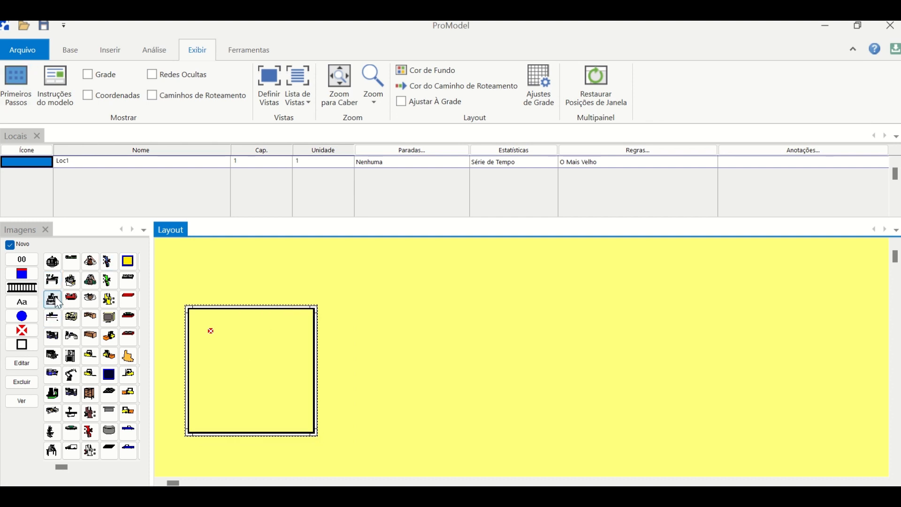
- Add the red machine and the grey-and-blue lathe as new locations, side by side above and beyond the square
click(71, 303)
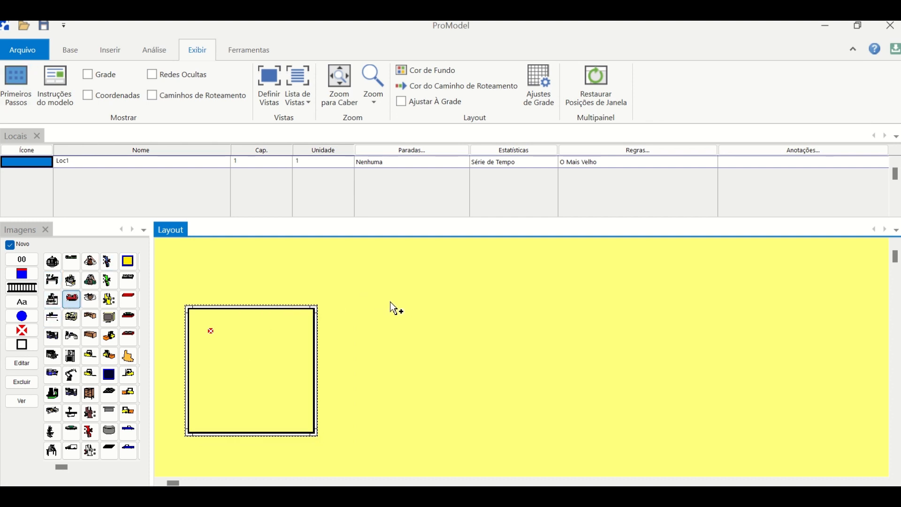
click(413, 301)
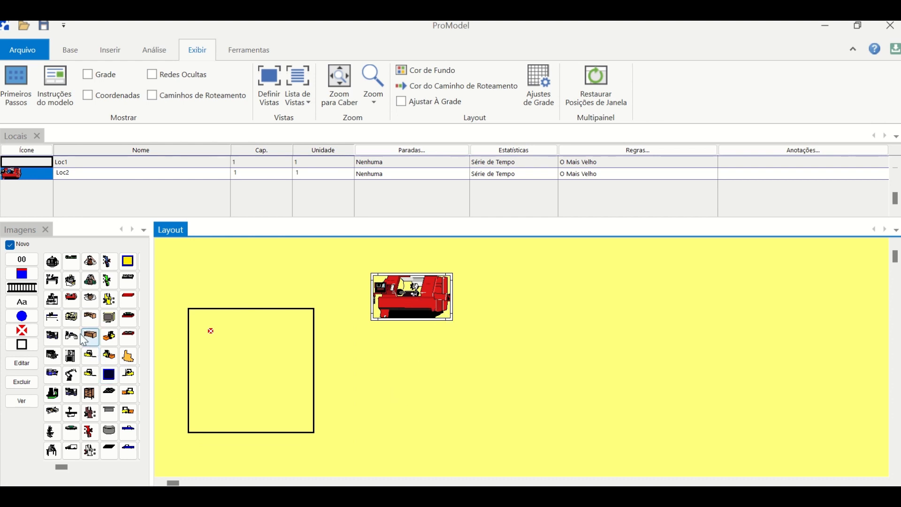
click(72, 393)
click(639, 296)
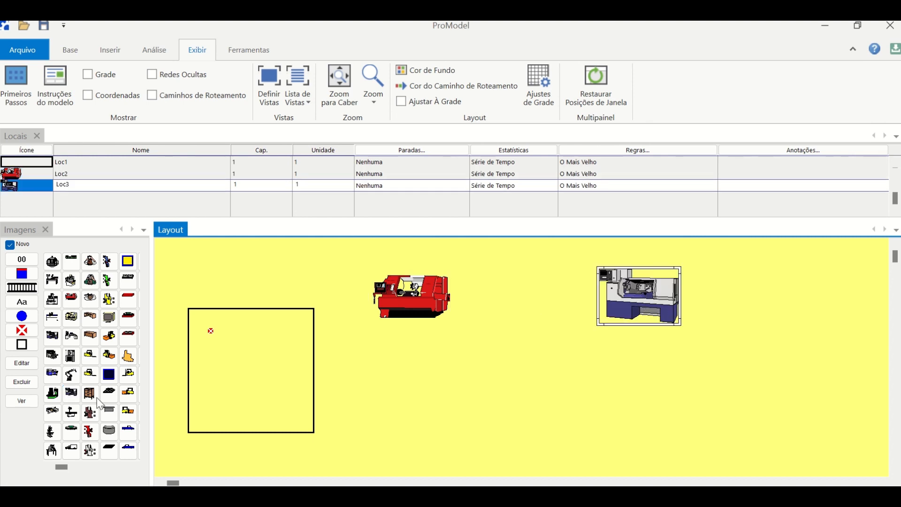
- Draw a U-shaped queue/conveyor location below the lathe, curving around and running back toward the square
click(27, 289)
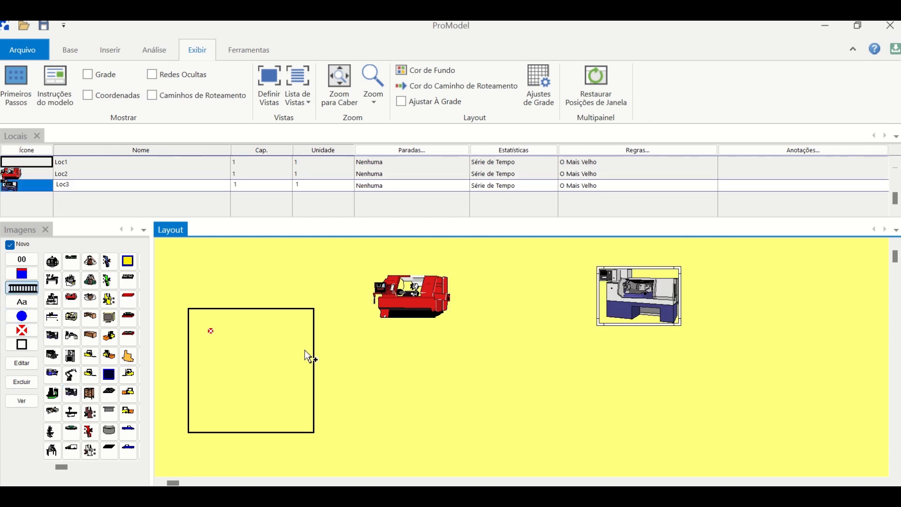
click(514, 348)
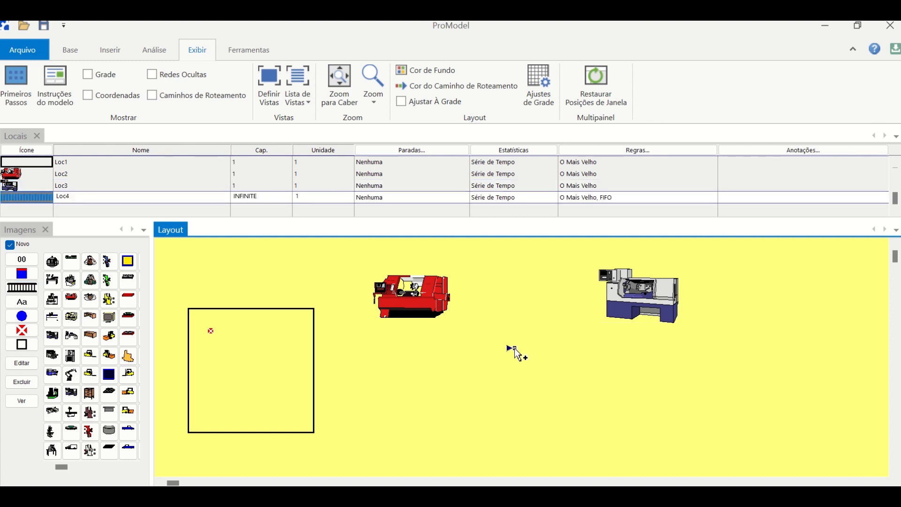
click(580, 353)
click(792, 354)
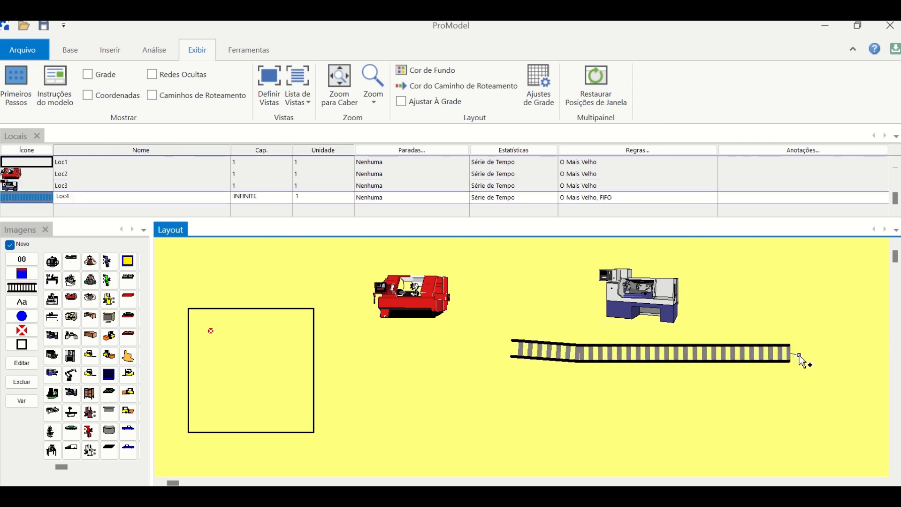
mouse_move(798, 355)
mouse_down()
mouse_move(810, 372)
mouse_move(803, 423)
mouse_move(764, 421)
mouse_up()
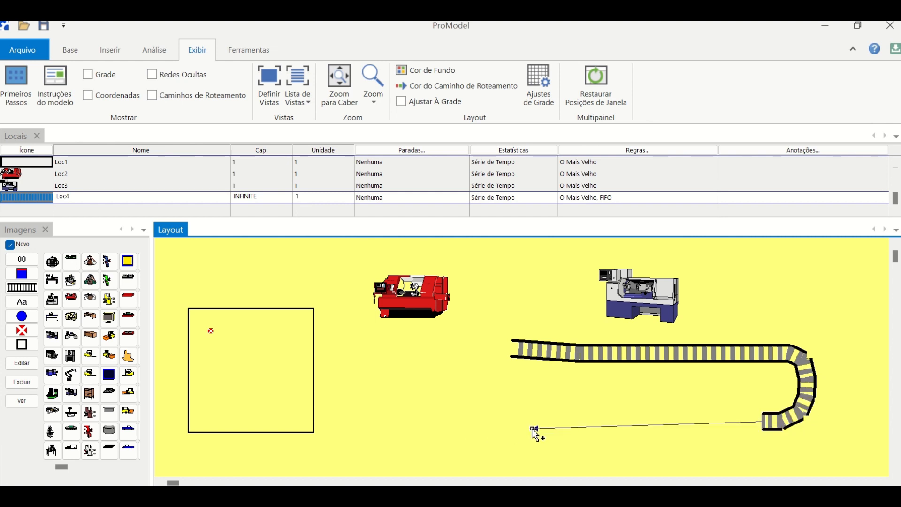
right_click(531, 432)
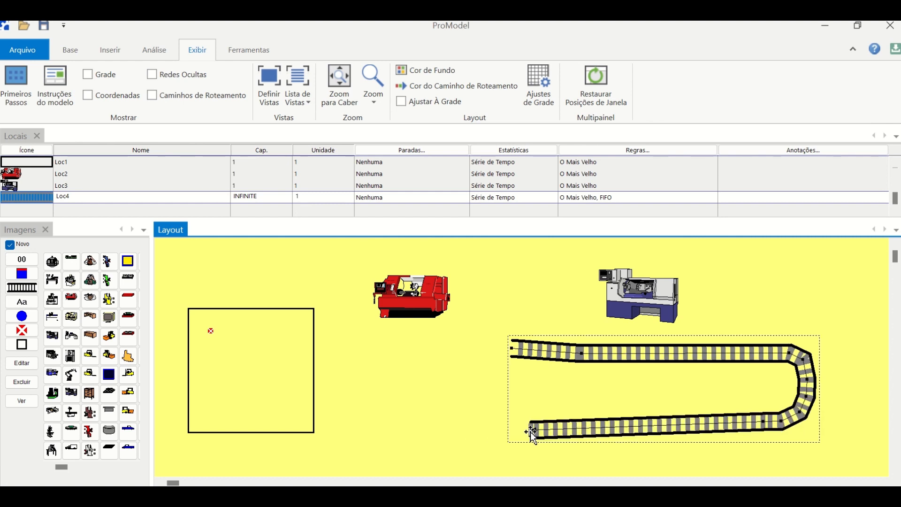
- Place the blue workbench machine as a new location below the red machine, and turn off Novo for added graphics
click(53, 319)
click(430, 439)
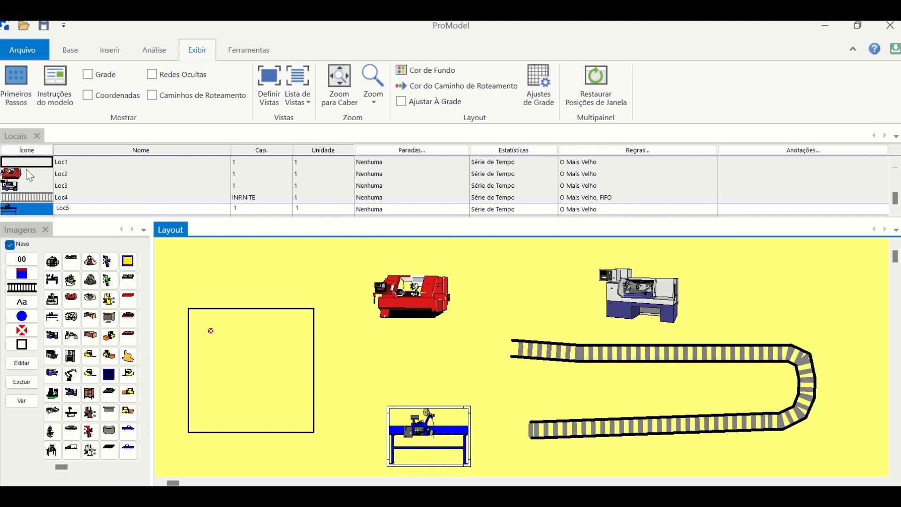
click(11, 246)
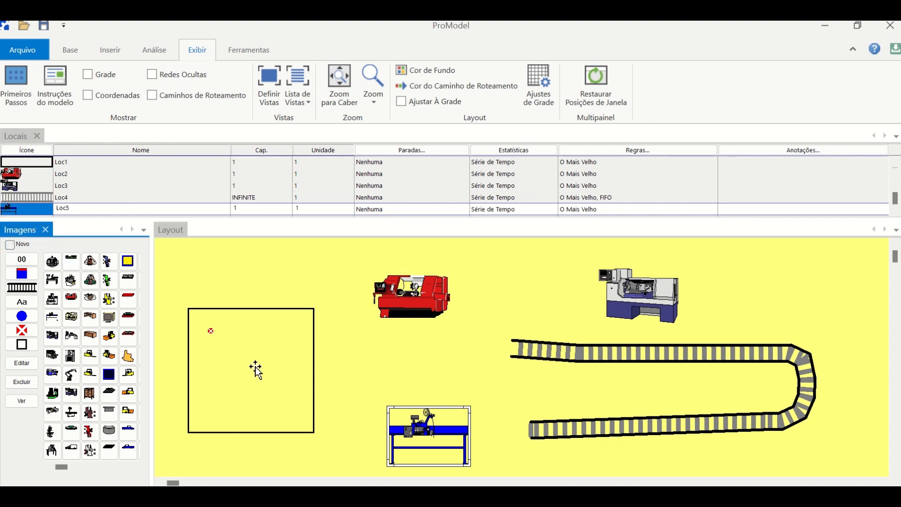
- Add a name label to the square location, placed just beneath it
click(239, 365)
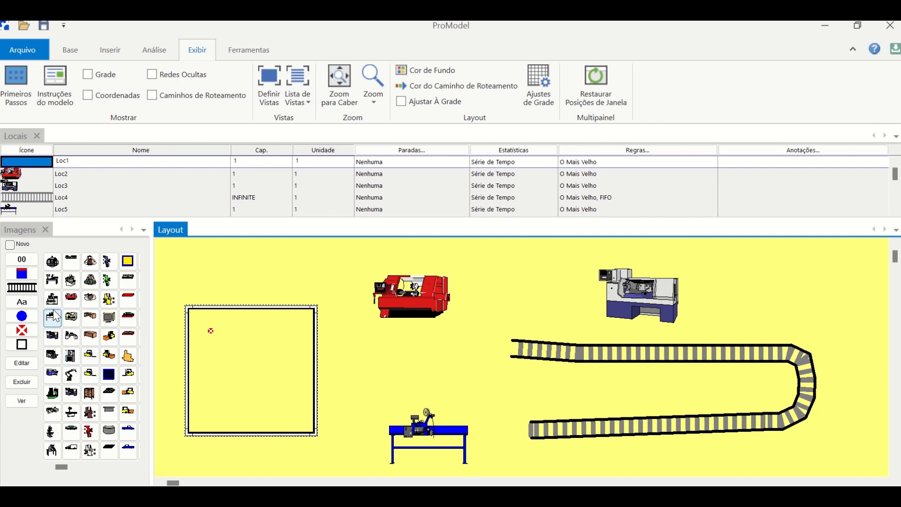
click(21, 302)
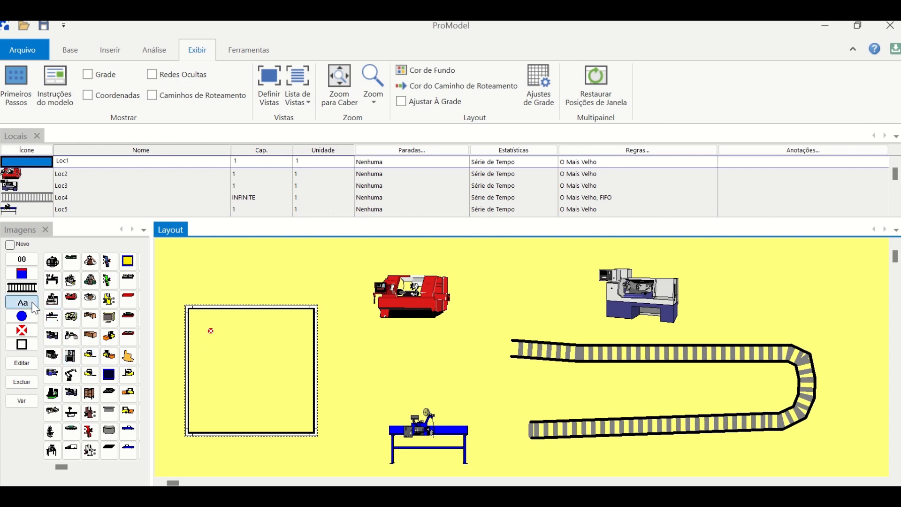
click(261, 453)
- Set the square location's capacity to 20
click(21, 273)
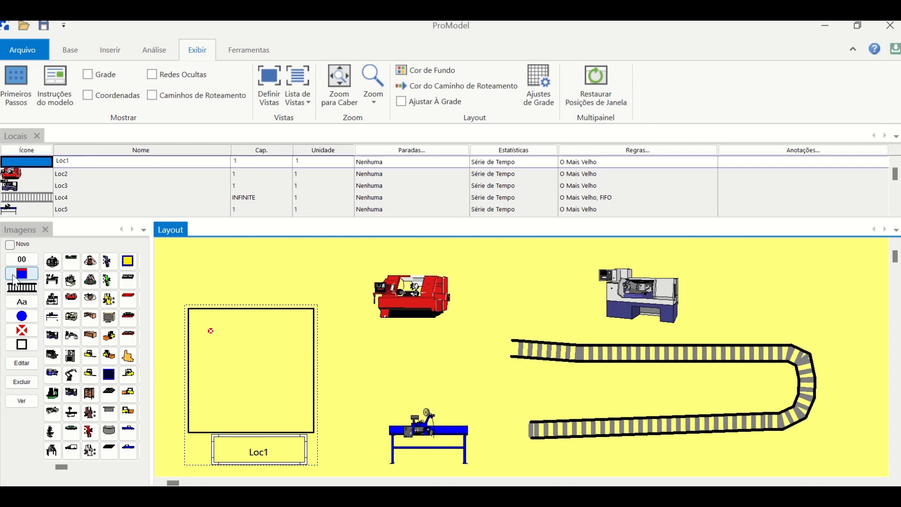
click(172, 360)
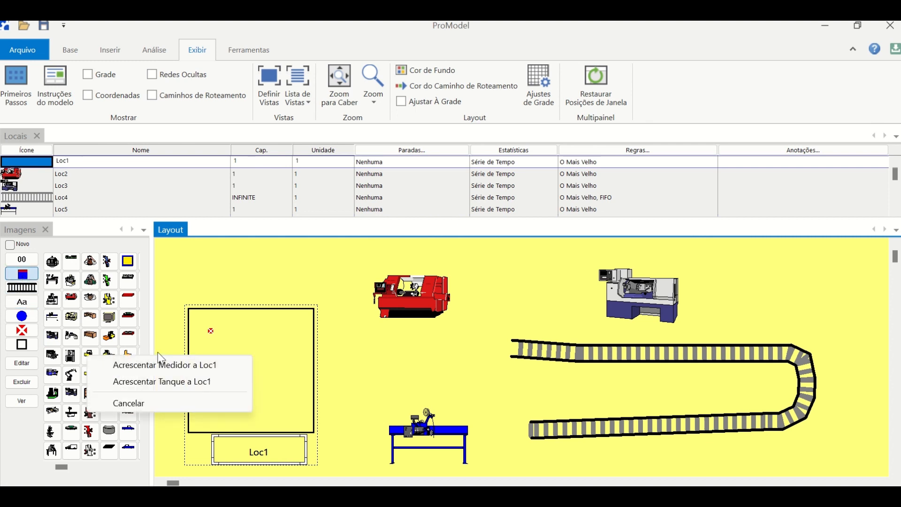
click(259, 162)
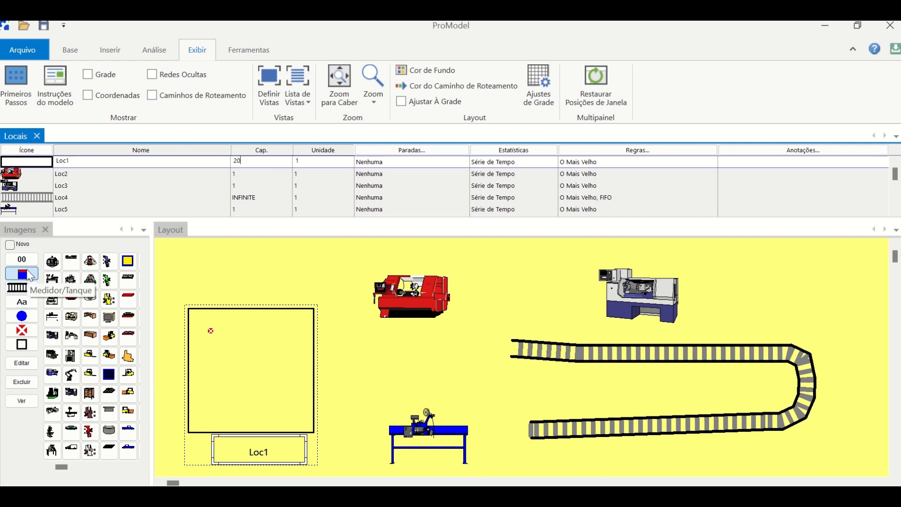
click(175, 358)
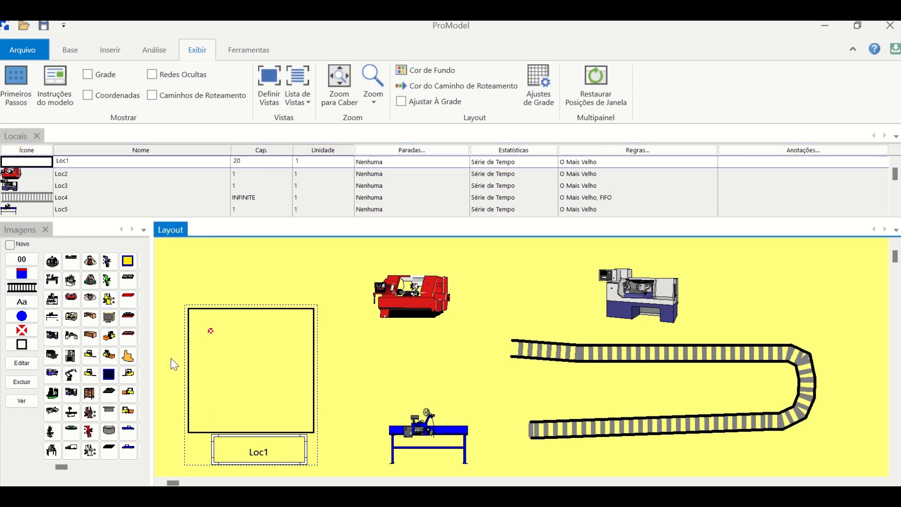
- Add a vertical Medidor gauge beside the square location and enable Mostrar a Escala for it
click(21, 273)
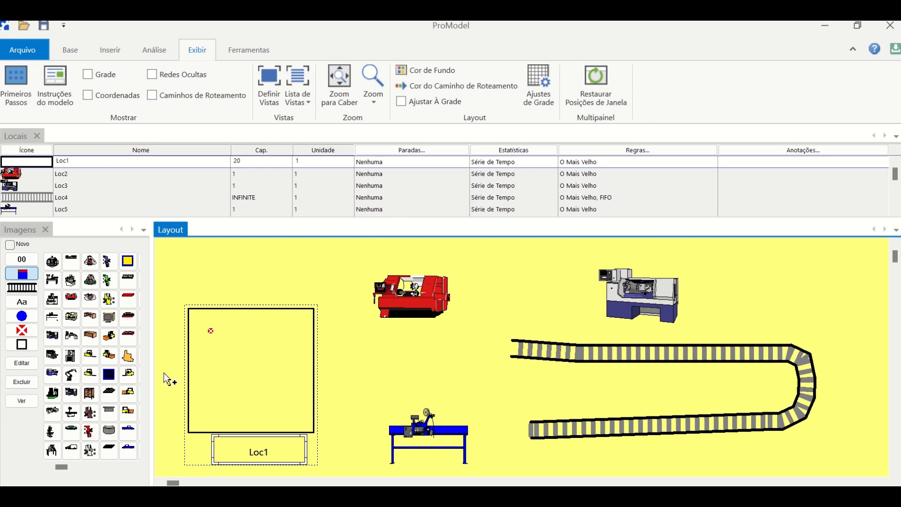
click(176, 383)
click(176, 384)
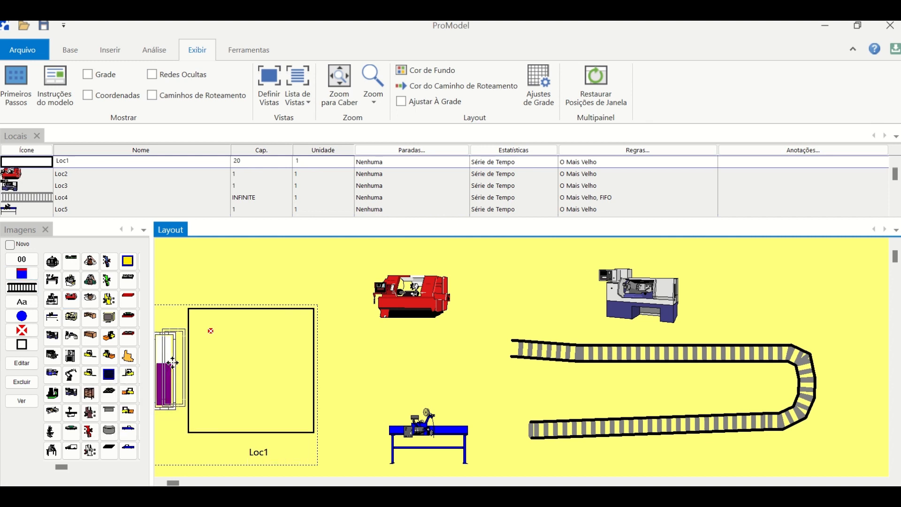
double_click(171, 389)
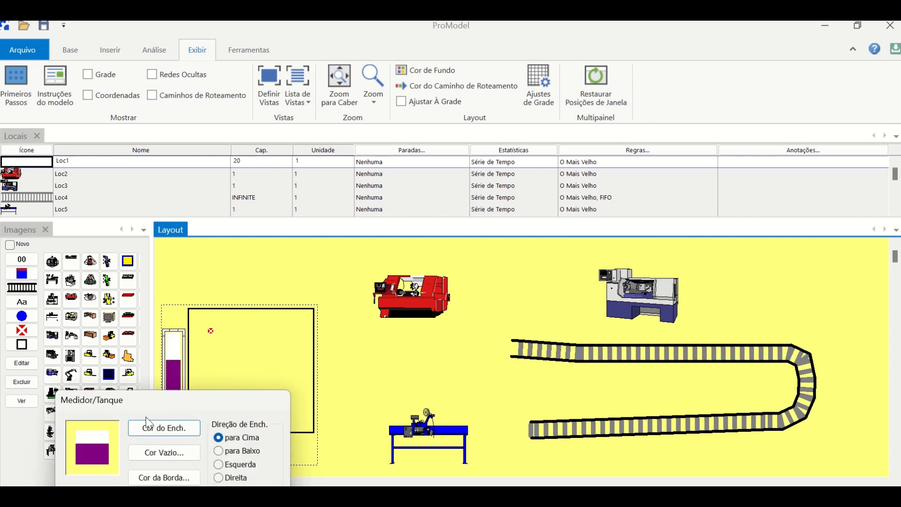
drag(162, 410, 170, 357)
click(79, 447)
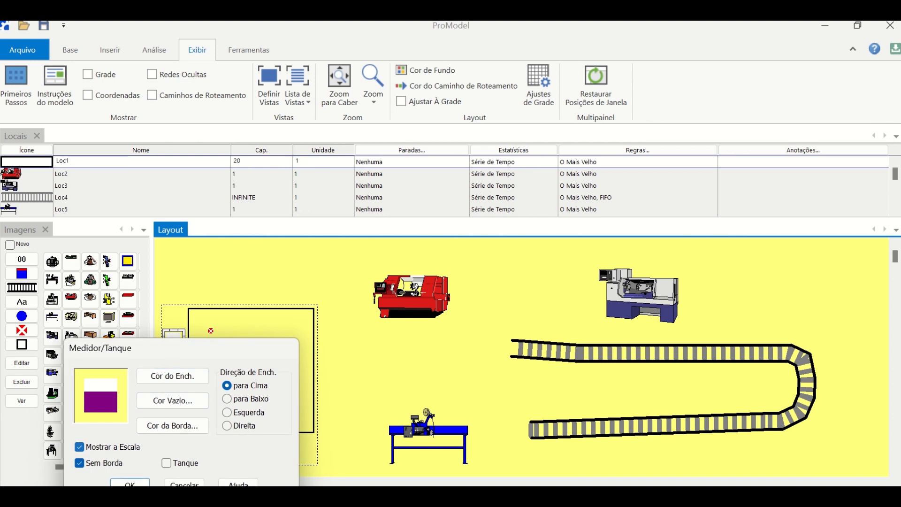
click(128, 483)
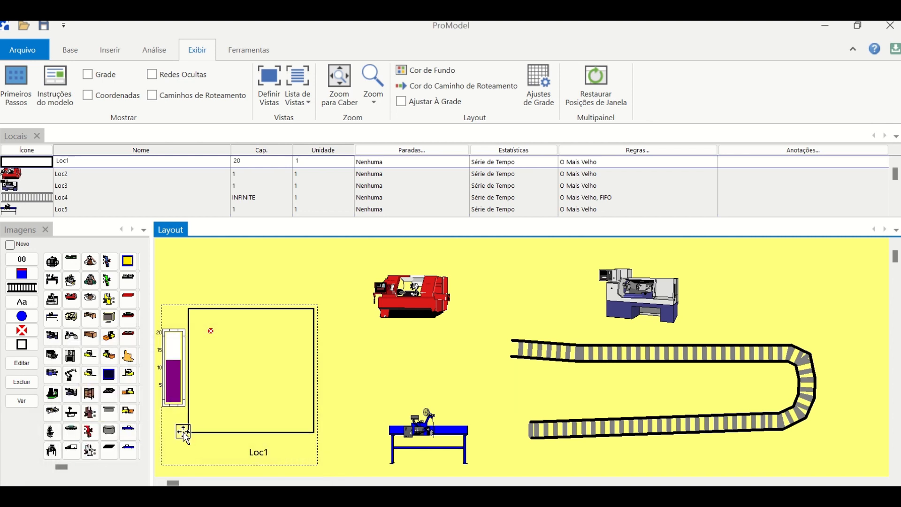
- Add a counter to the square location beneath the gauge and shrink it to four digits
click(24, 261)
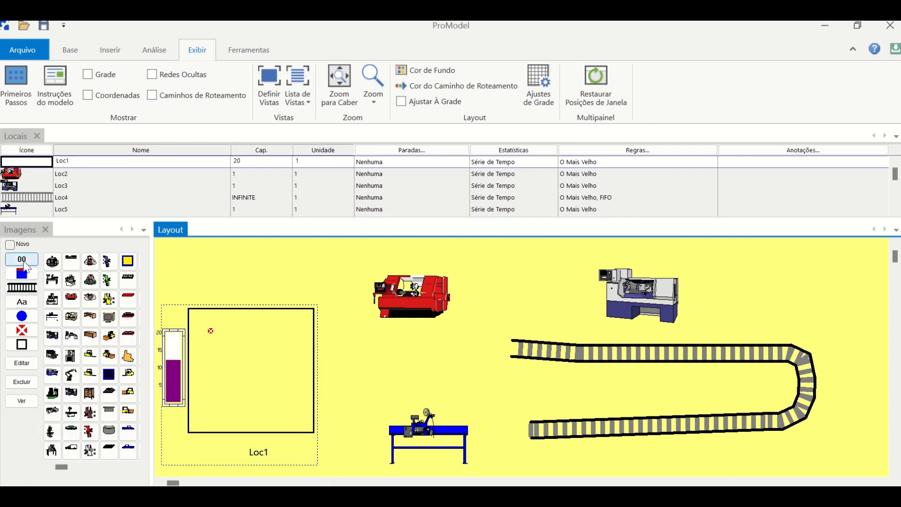
click(172, 430)
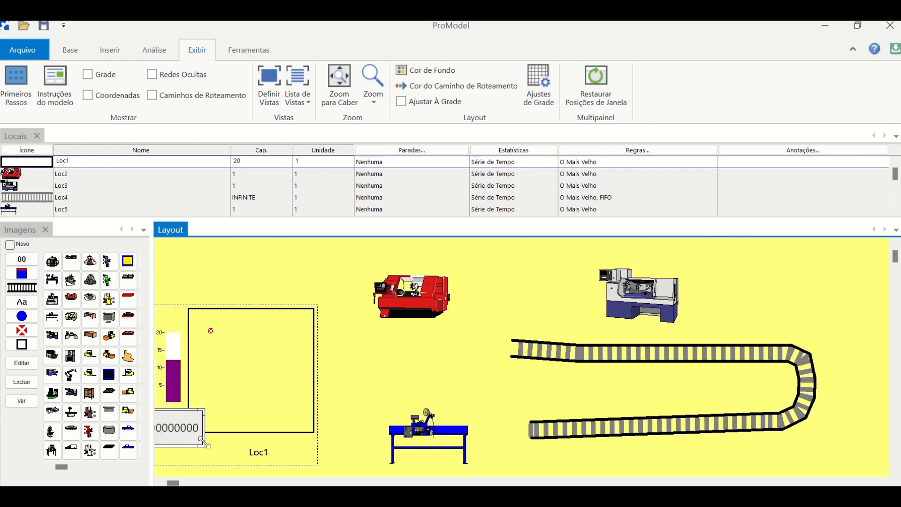
drag(182, 437, 182, 439)
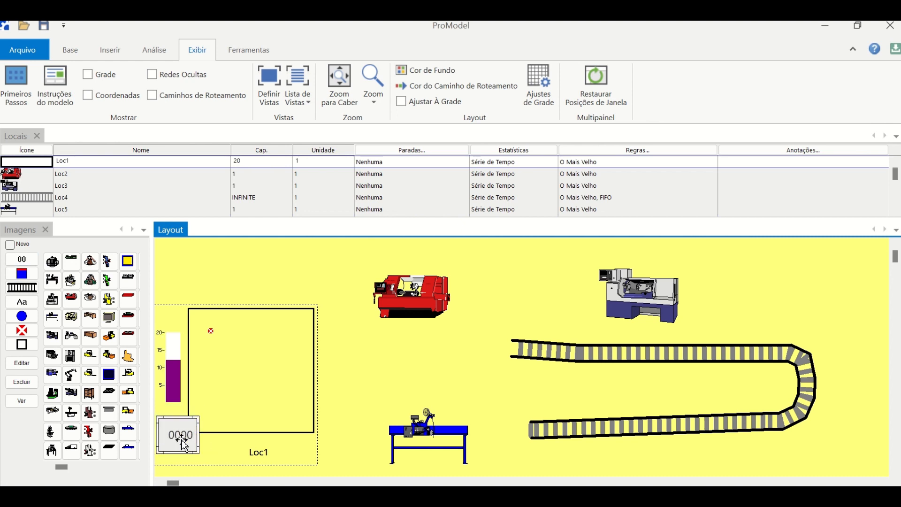
- Add 18 more entity spots spread across the interior of the square location
click(211, 331)
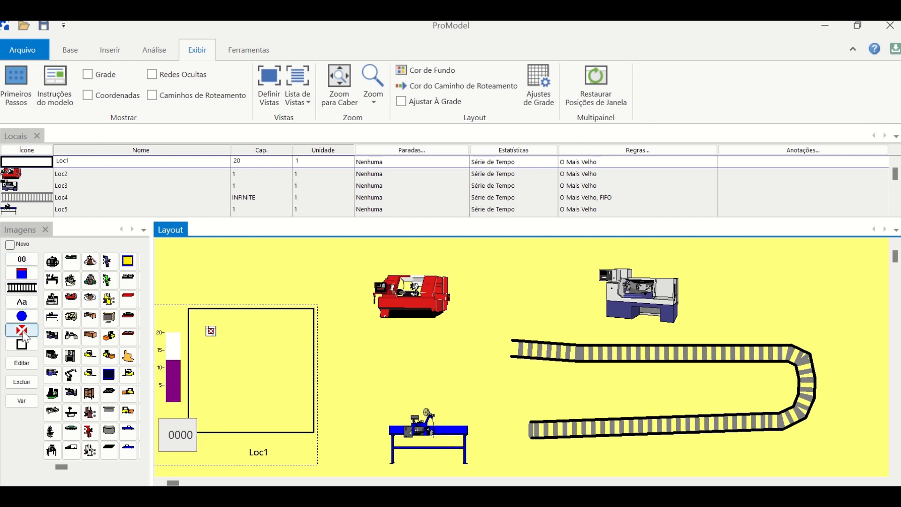
click(22, 331)
click(225, 334)
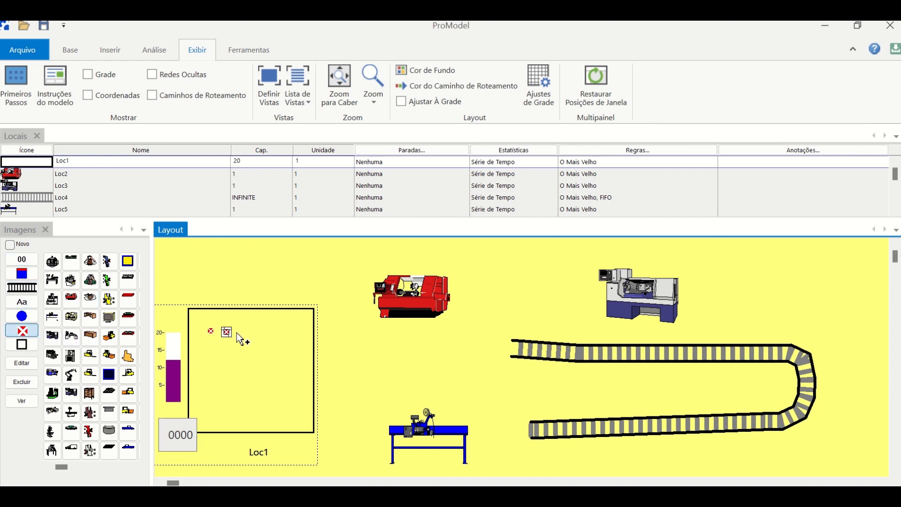
click(248, 332)
click(290, 341)
click(286, 364)
click(258, 364)
click(245, 357)
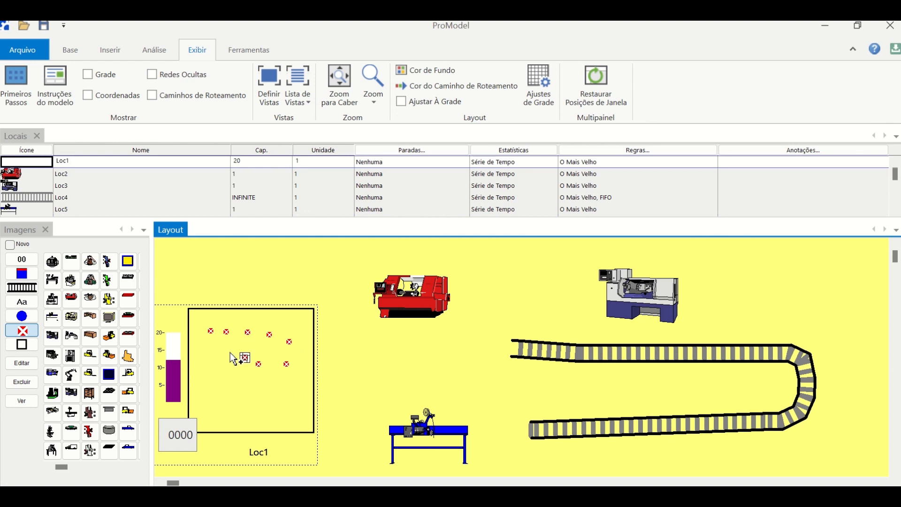
click(215, 359)
click(214, 373)
click(211, 396)
click(240, 387)
click(243, 406)
click(281, 406)
click(272, 383)
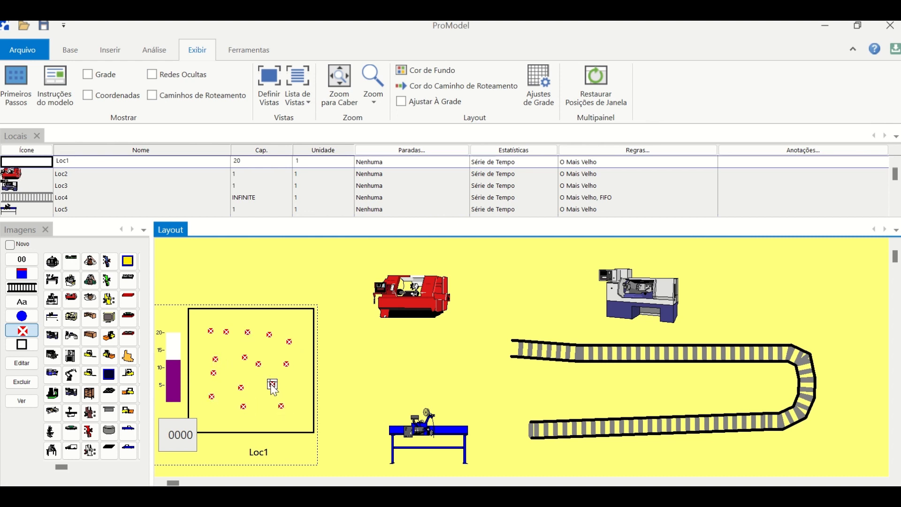
click(264, 397)
click(279, 389)
click(297, 400)
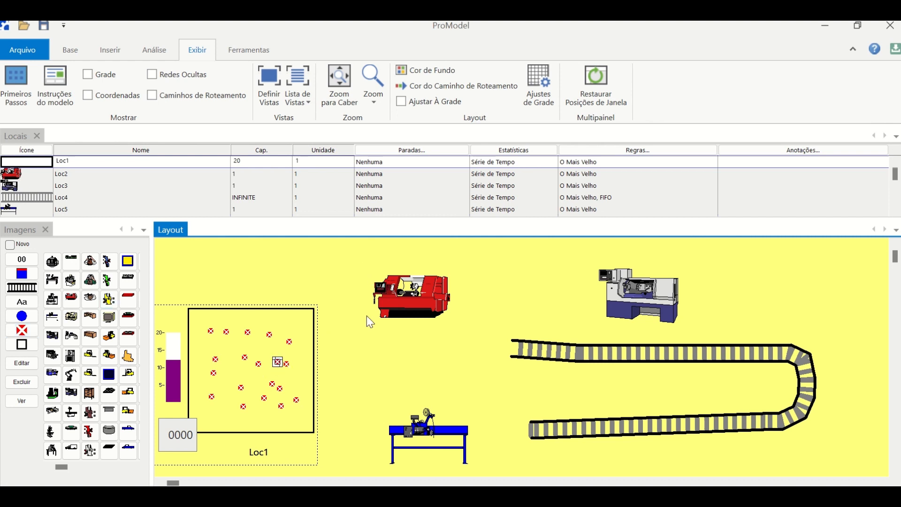
- Rename the square location as ESTOQUE, the red machine as MAQ1 and the grey machine as MAQ2
click(403, 300)
click(29, 306)
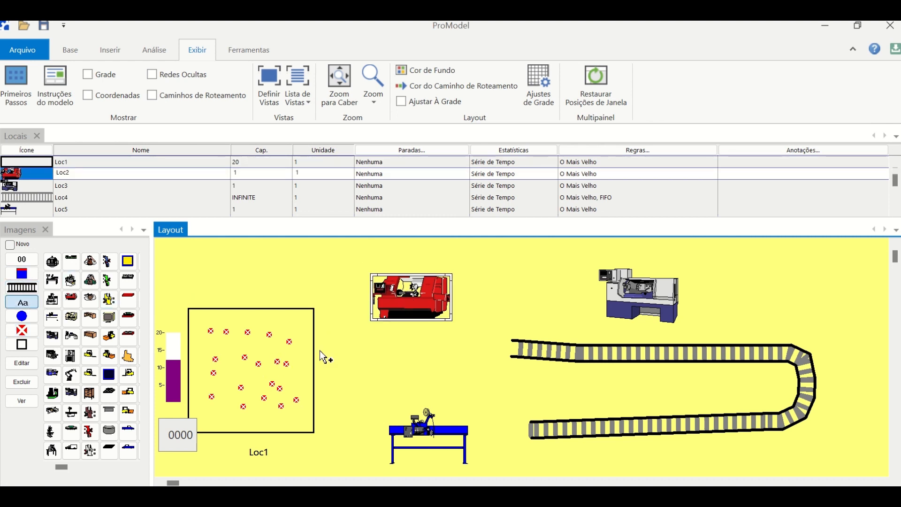
click(75, 161)
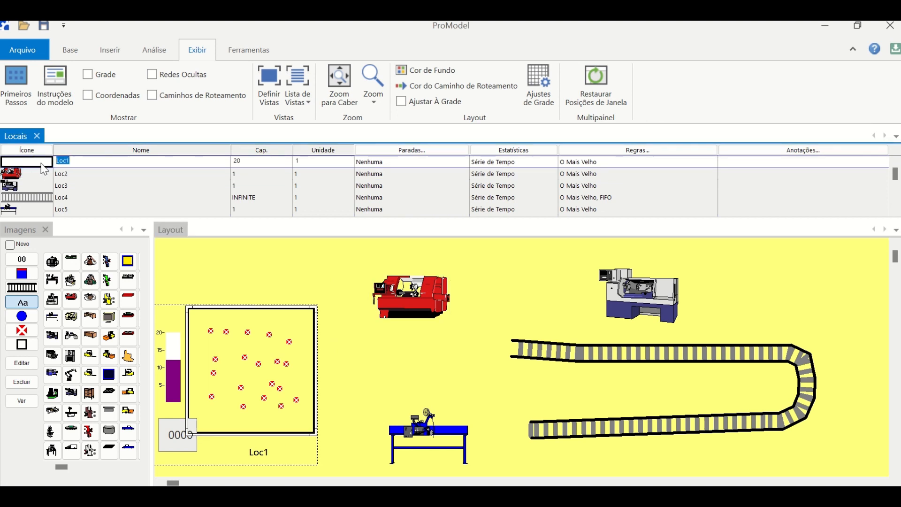
text(ESTOQUE)
click(70, 172)
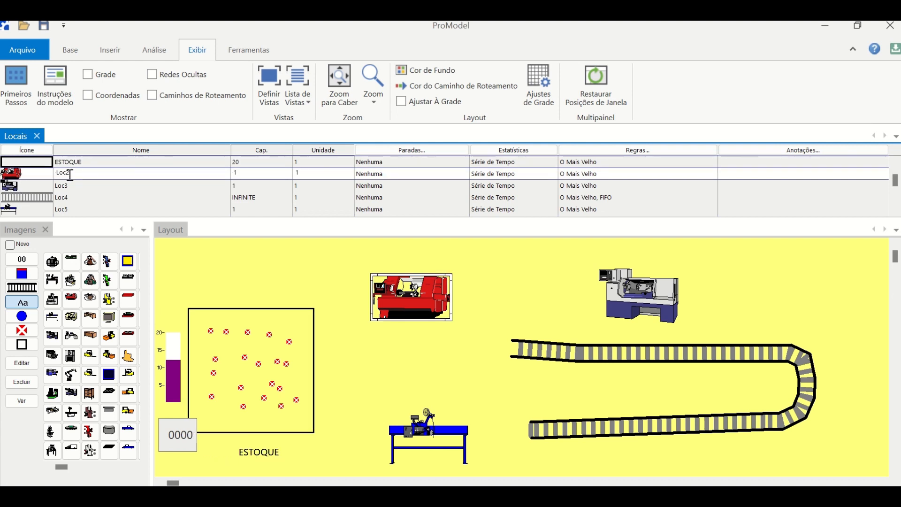
text(MAQ1)
click(71, 185)
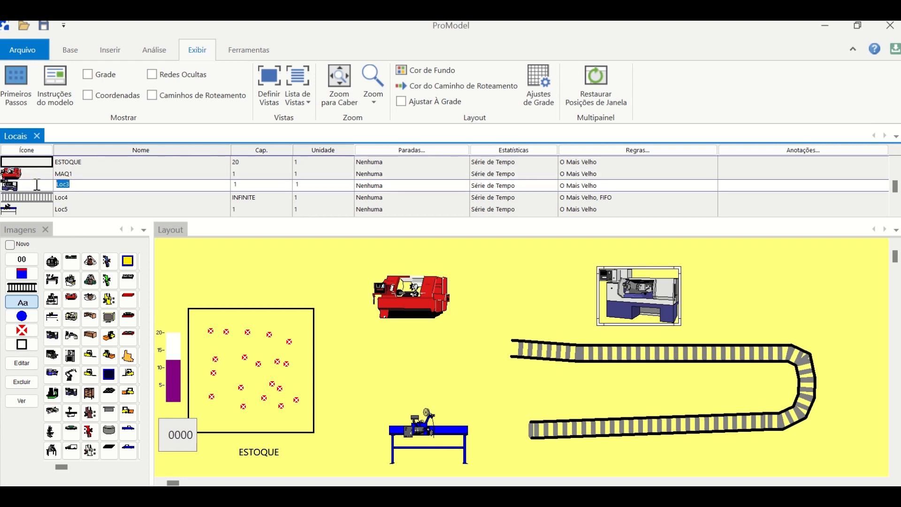
text(MAQ2)
- Rename the conveyor location as ESTEIRA and the blue workbench location as CQ
click(78, 194)
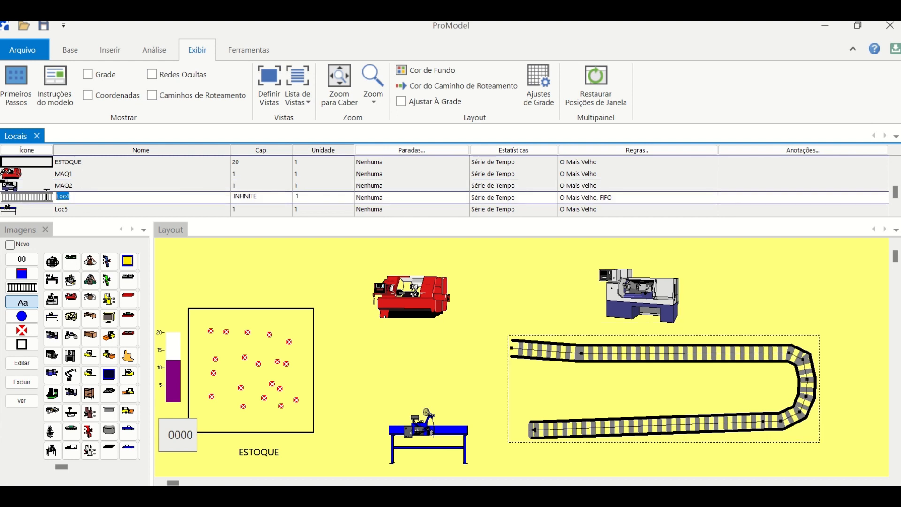
text(ESTEIRA)
click(89, 208)
drag(89, 208, 36, 201)
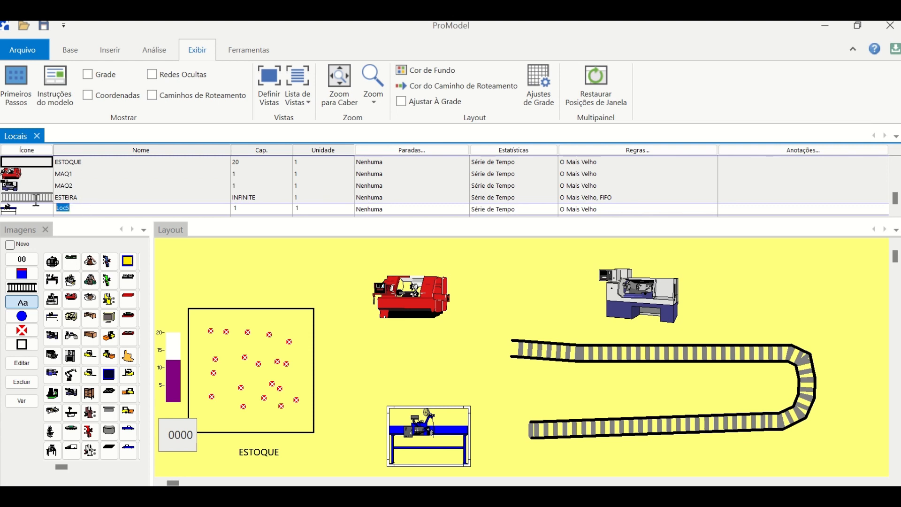
text(CQ)
- Add a name label below the red MAQ1 machine and a status light above it
click(129, 162)
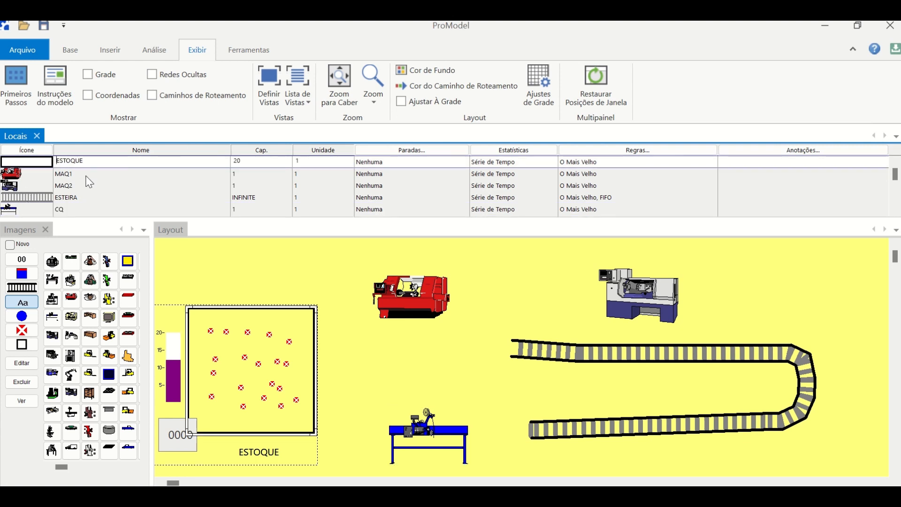
click(89, 175)
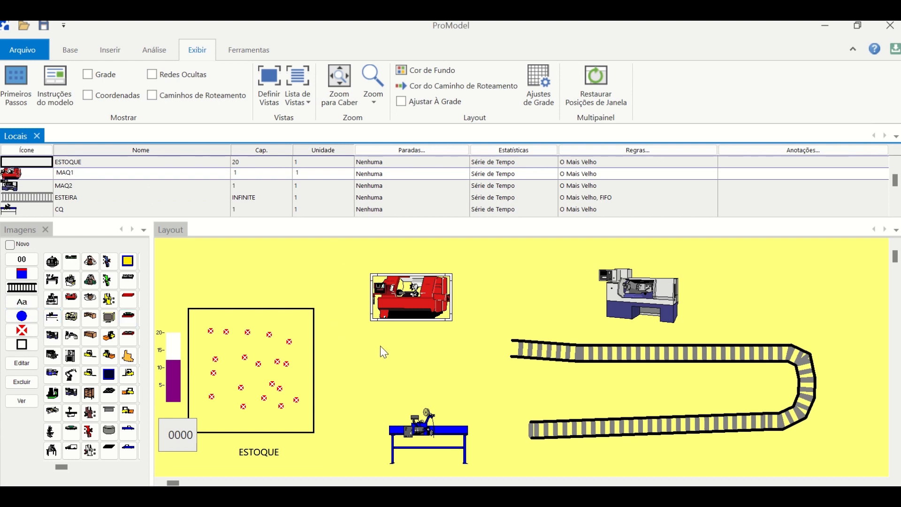
click(412, 336)
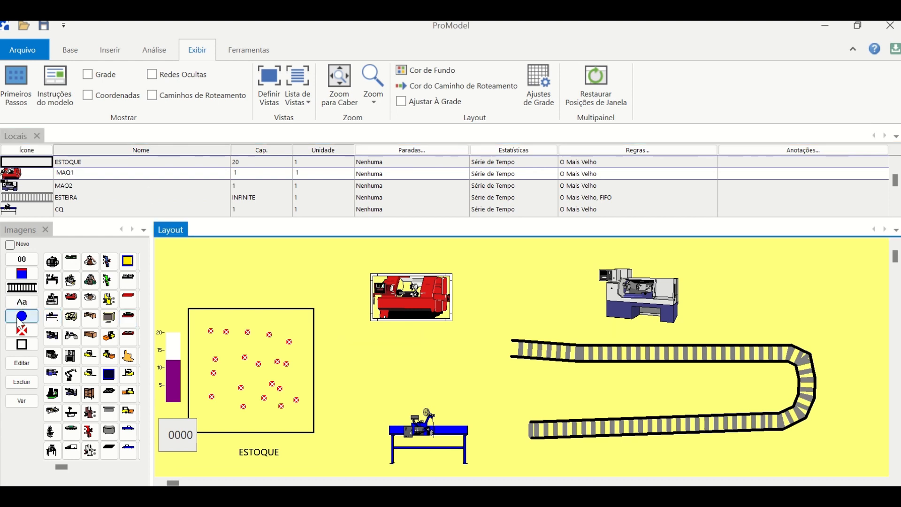
click(21, 302)
click(400, 336)
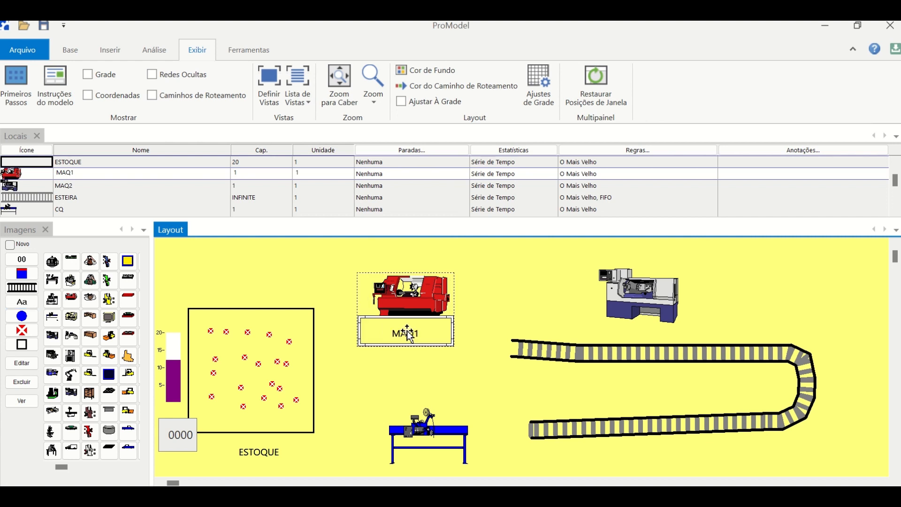
click(21, 319)
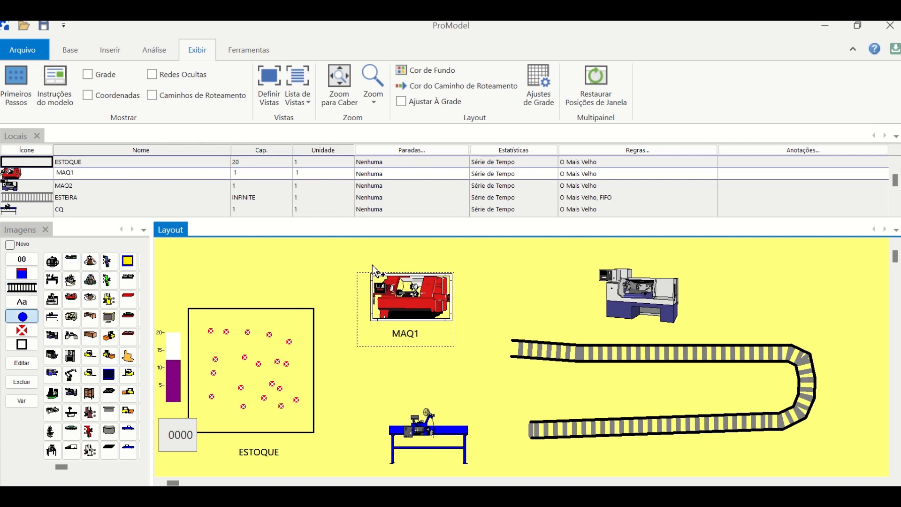
click(402, 254)
drag(406, 258, 422, 273)
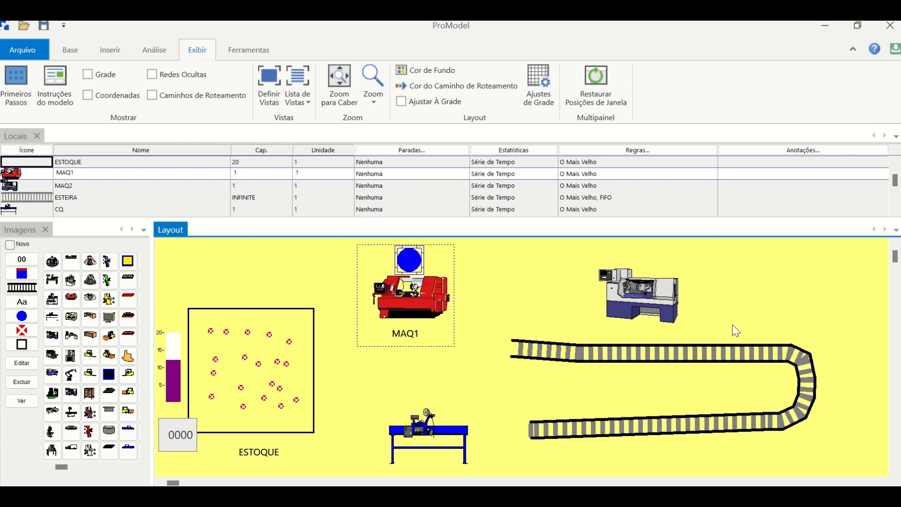
- Add a name label at the lower right of the MAQ2 machine and a status light at its upper left
click(652, 304)
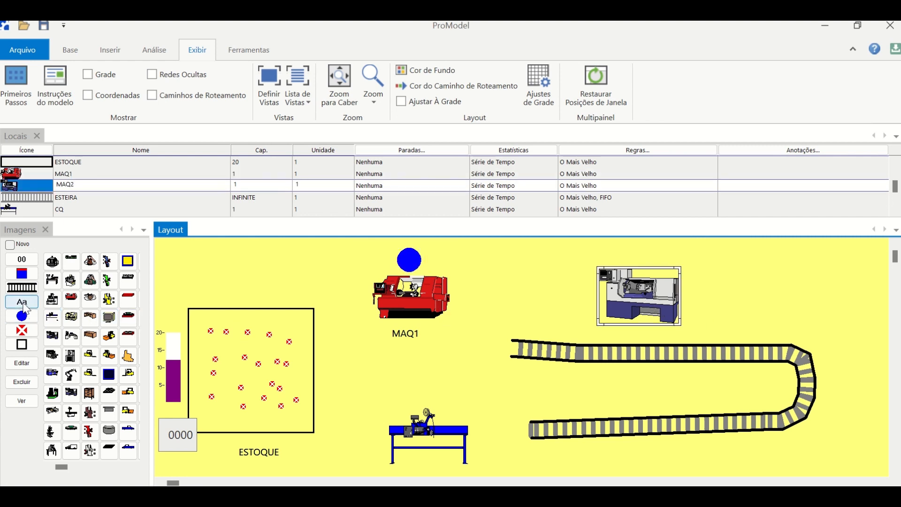
click(22, 302)
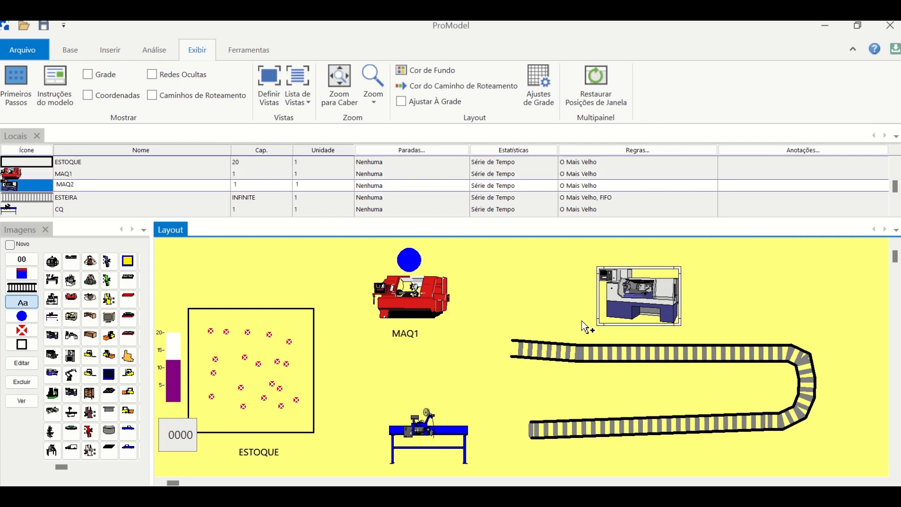
click(698, 329)
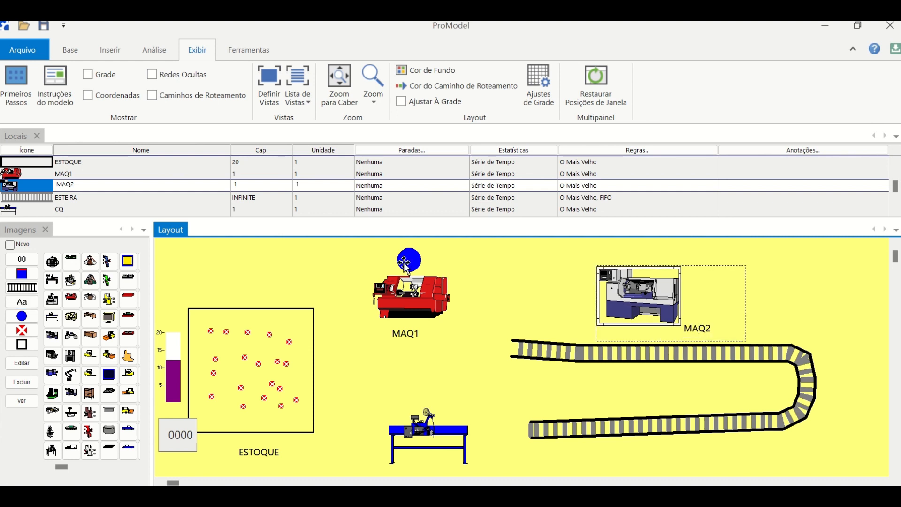
click(21, 316)
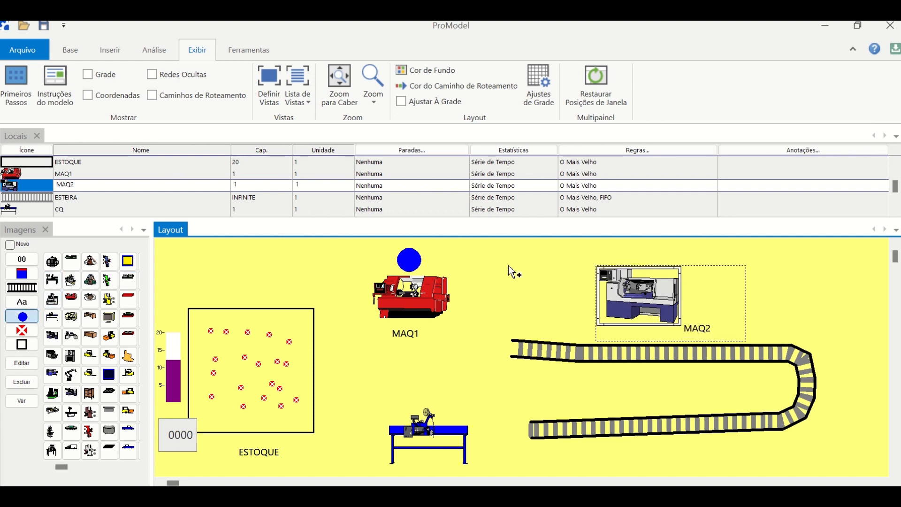
click(569, 259)
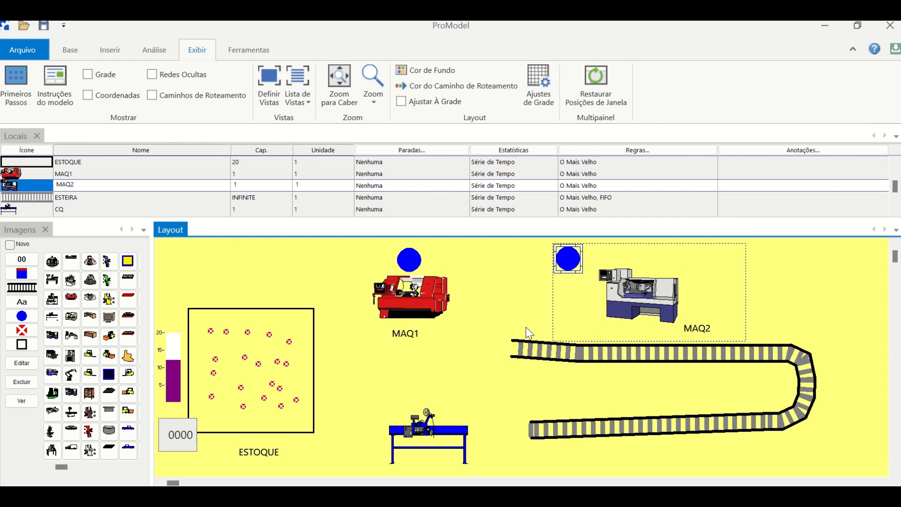
- Shorten the upper run of the ESTEIRA conveyor by pulling its free end in to the next joint
click(542, 350)
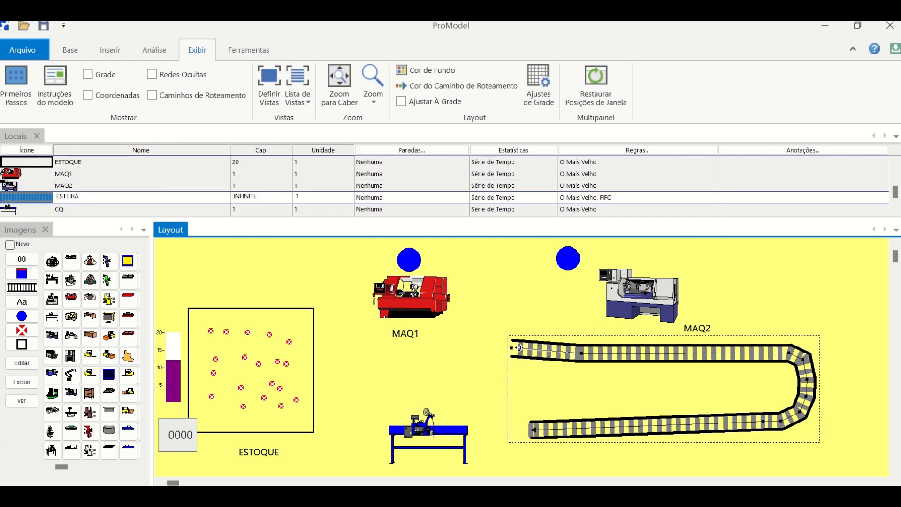
drag(575, 354, 576, 353)
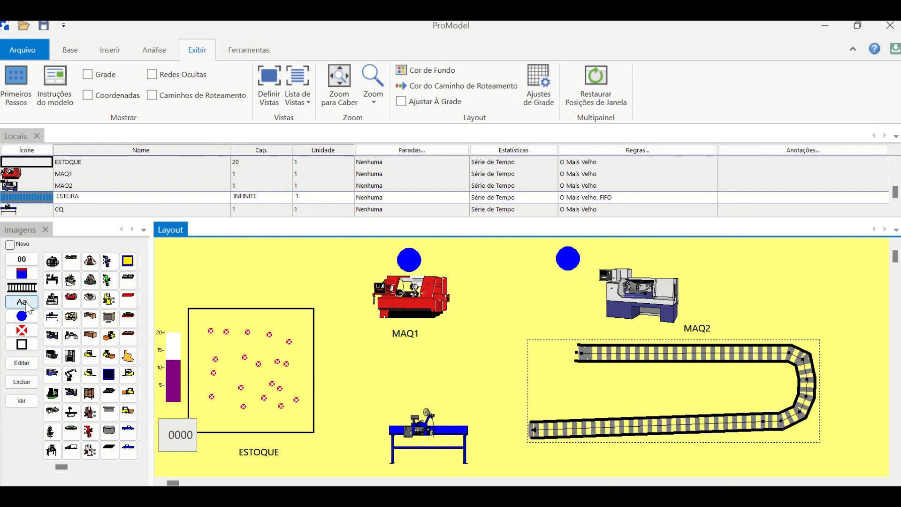
- Add a name label and a counter for ESTEIRA between the conveyor's upper and lower runs
click(21, 302)
click(679, 393)
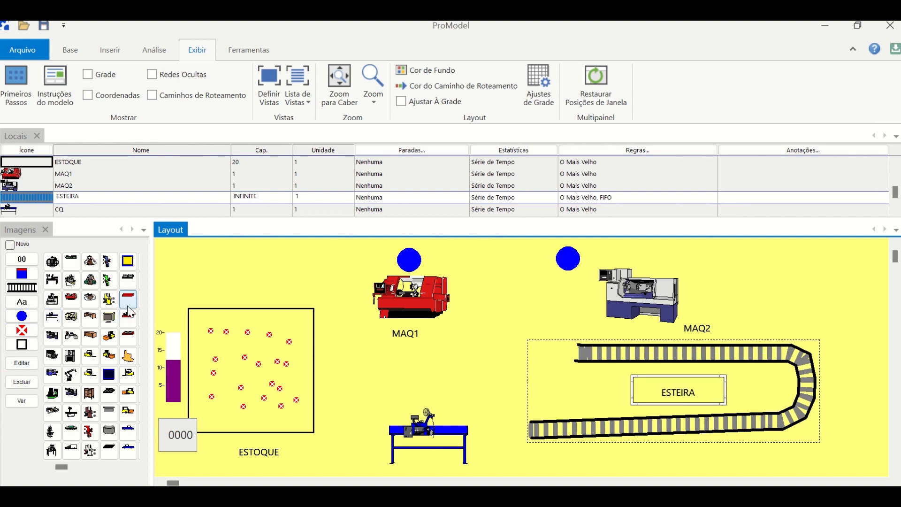
click(21, 261)
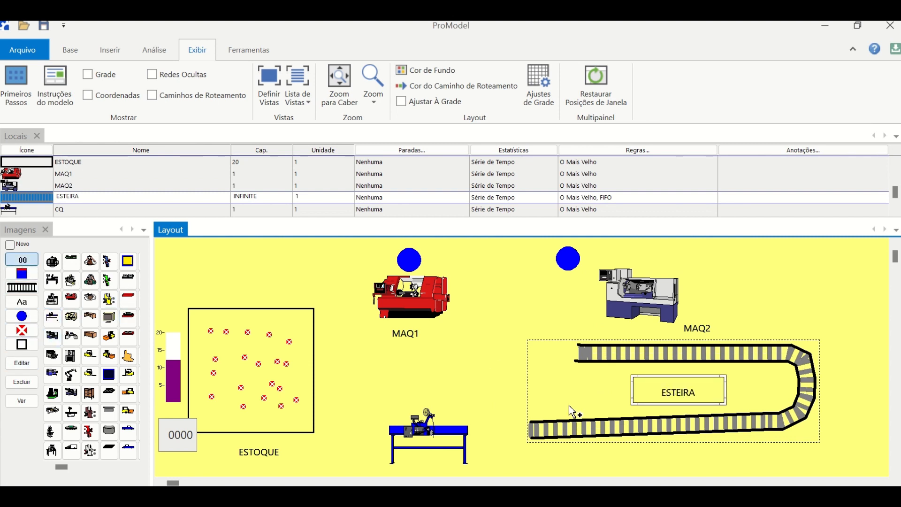
click(592, 393)
- Add a name label below the CQ workbench and a status light above it
click(424, 453)
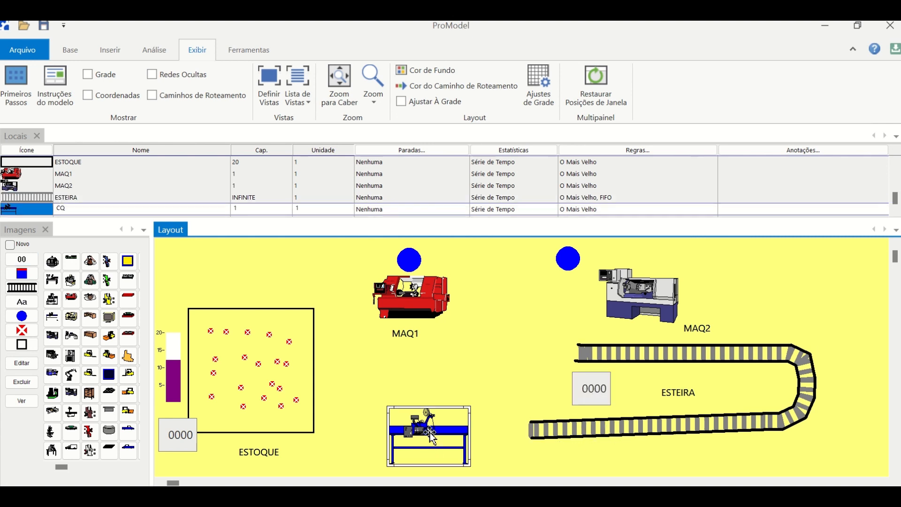
click(22, 301)
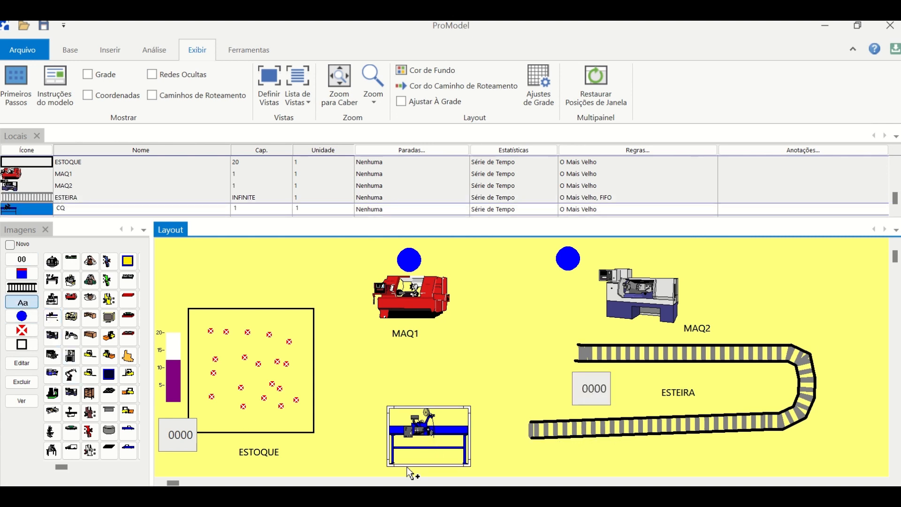
click(434, 471)
drag(446, 466, 442, 461)
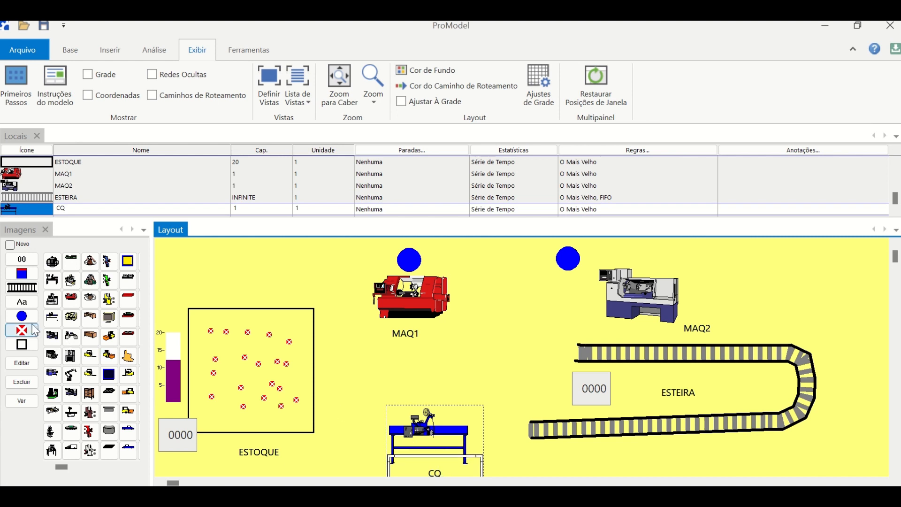
click(22, 315)
click(404, 392)
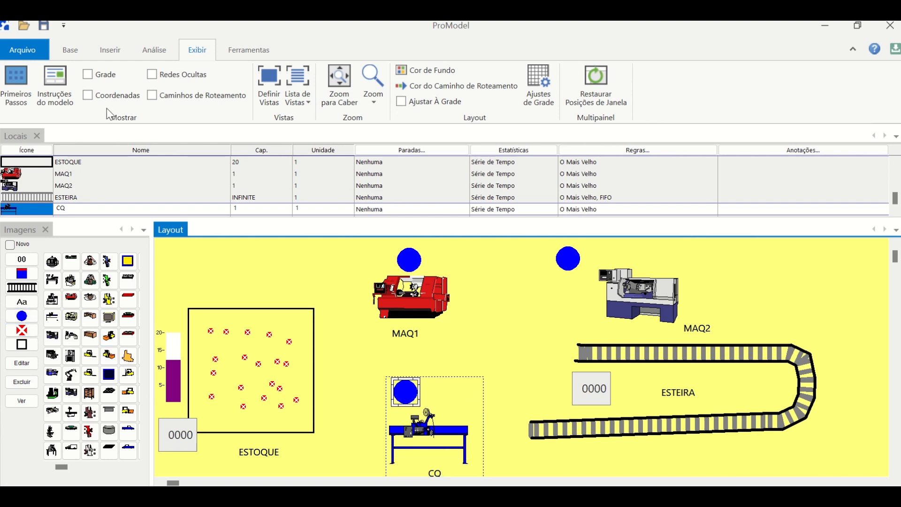
- Create an entity with the grey cylinder graphic and name it PROD1
click(66, 49)
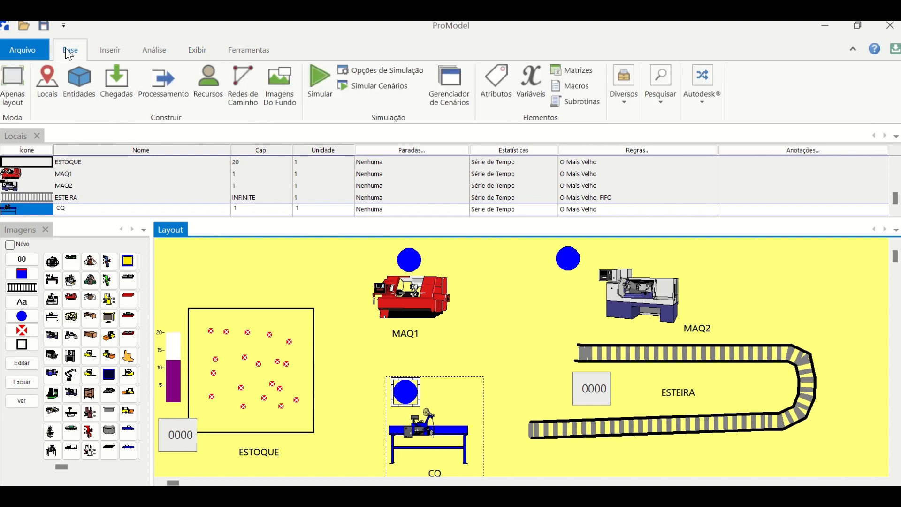
click(80, 82)
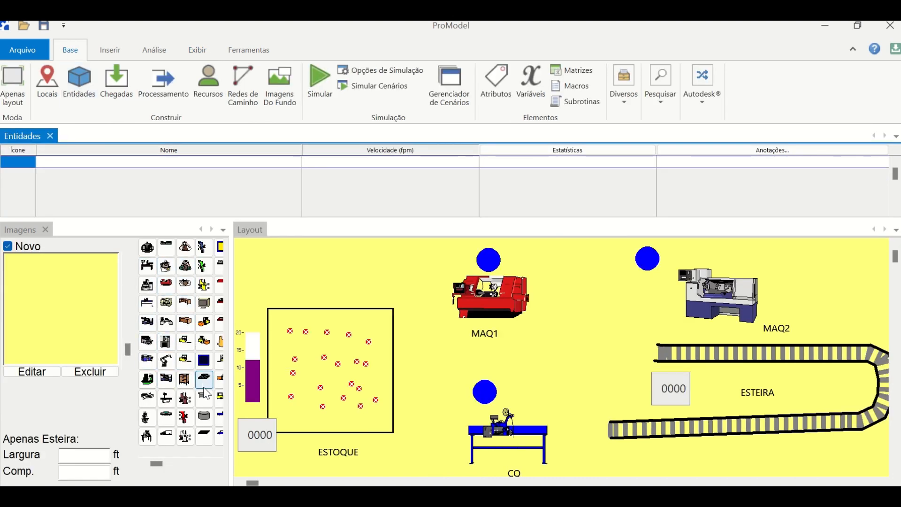
click(204, 416)
click(44, 162)
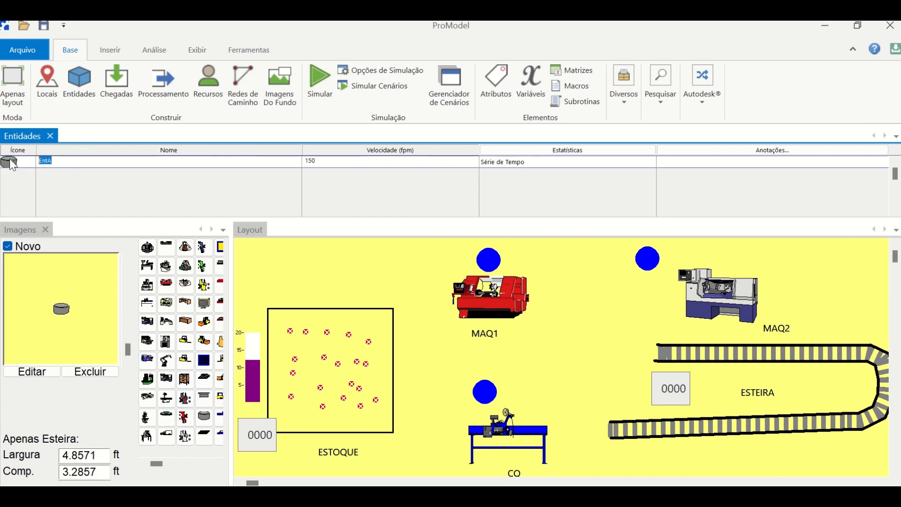
text(PROD1)
- Define an arrival of entity PROD1 at the ESTOQUE location
click(118, 81)
click(39, 284)
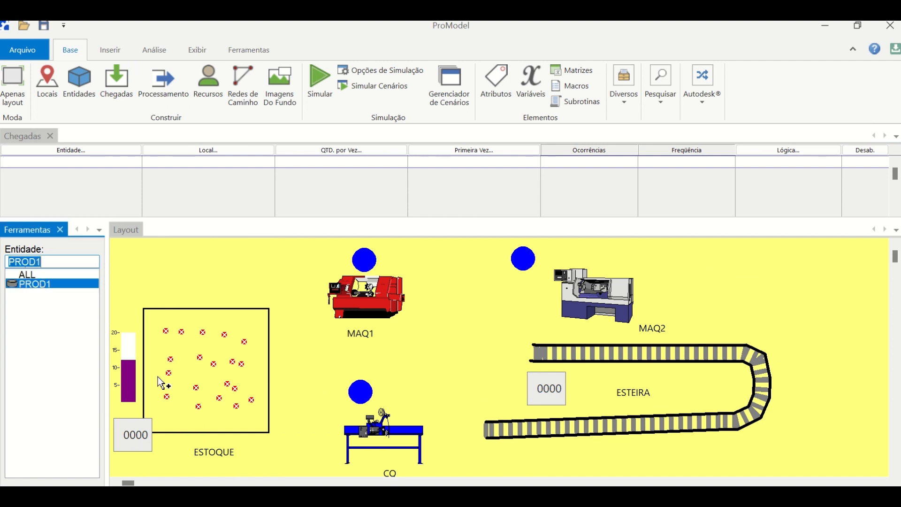
click(199, 374)
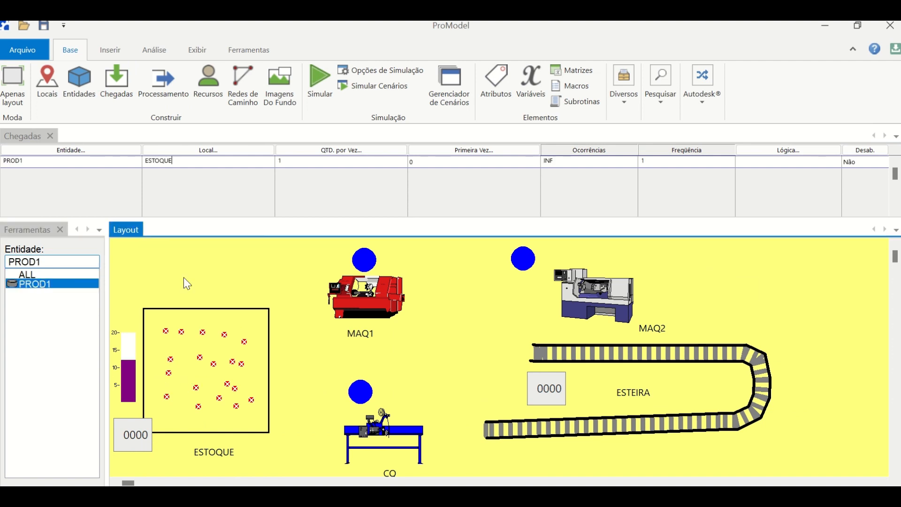
- Define the PROD1 processing by routing it from ESTOQUE through one bend to MAQ1, and from MAQ1 to the start of ESTEIRA
click(158, 83)
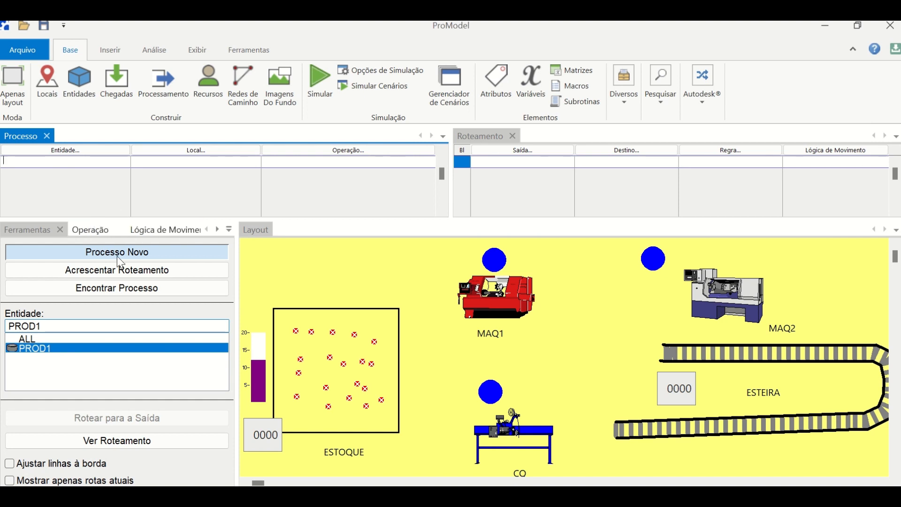
click(51, 354)
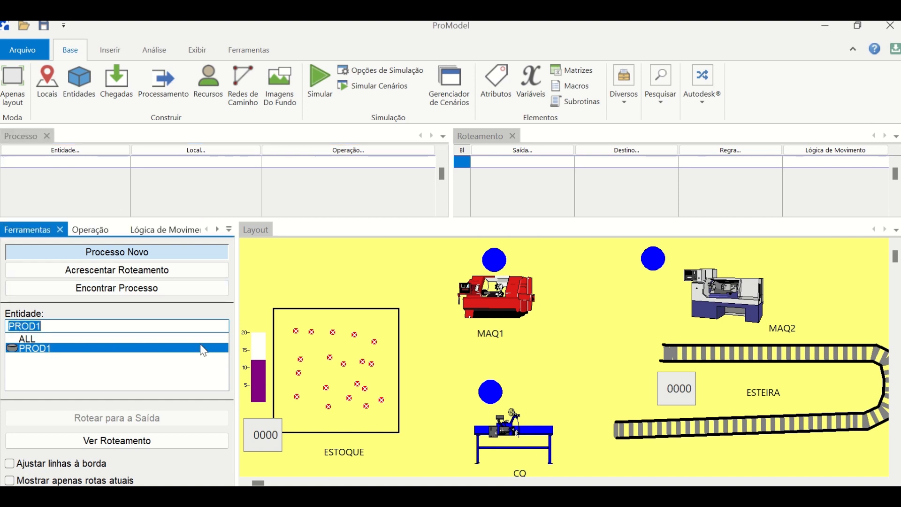
click(375, 349)
click(400, 285)
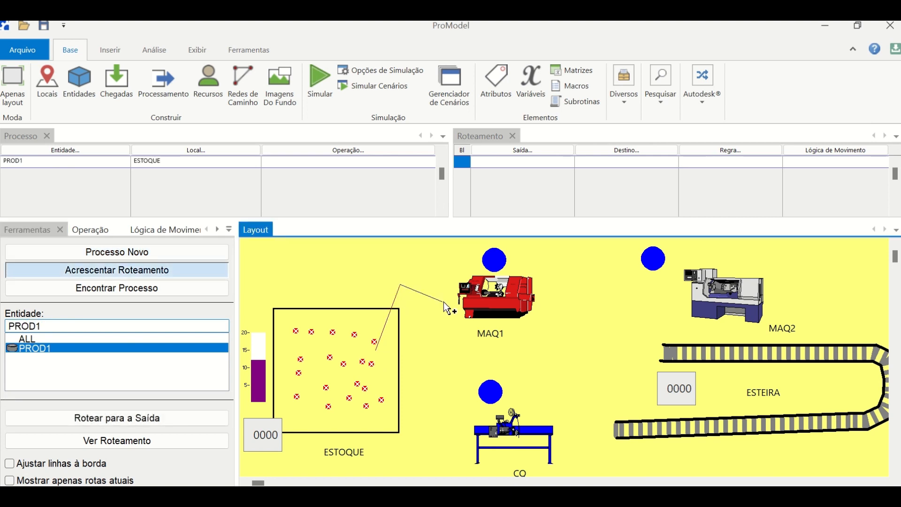
click(501, 302)
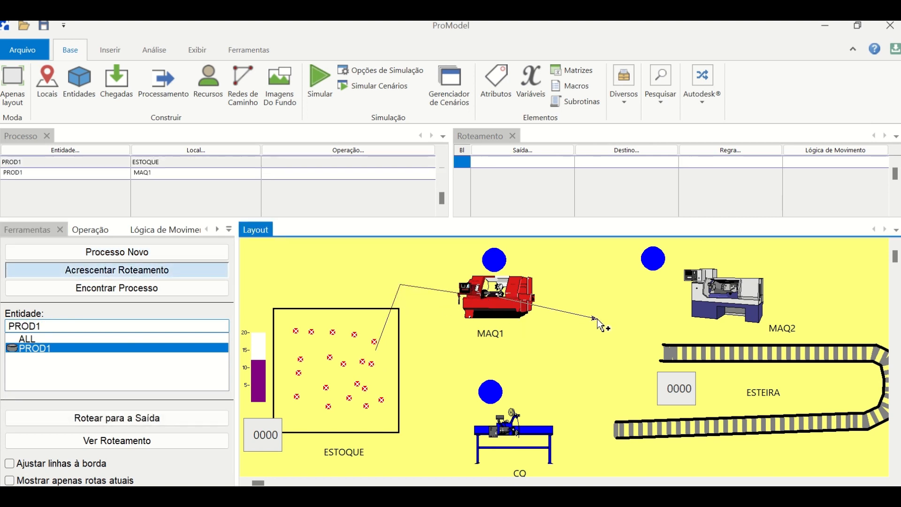
click(674, 355)
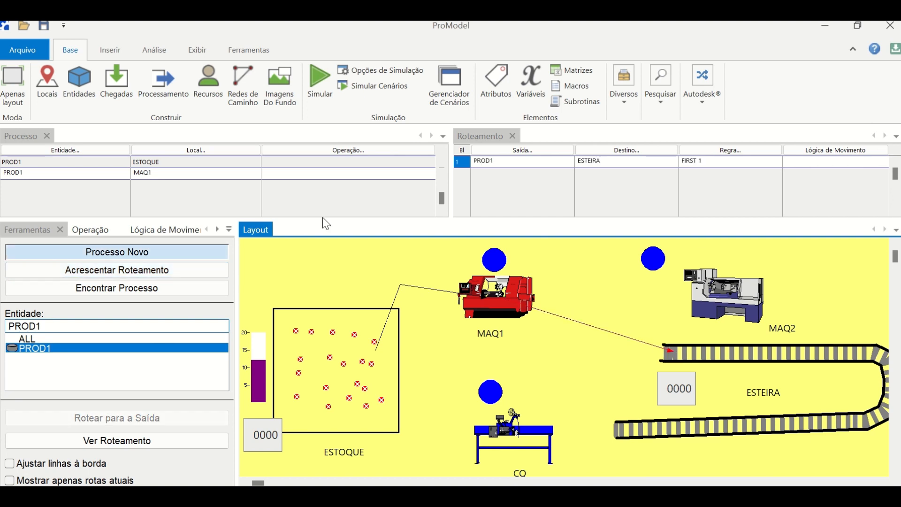
- Add a second routing from MAQ1 to MAQ2, and route PROD1 from MAQ2 to the start of ESTEIRA
click(161, 272)
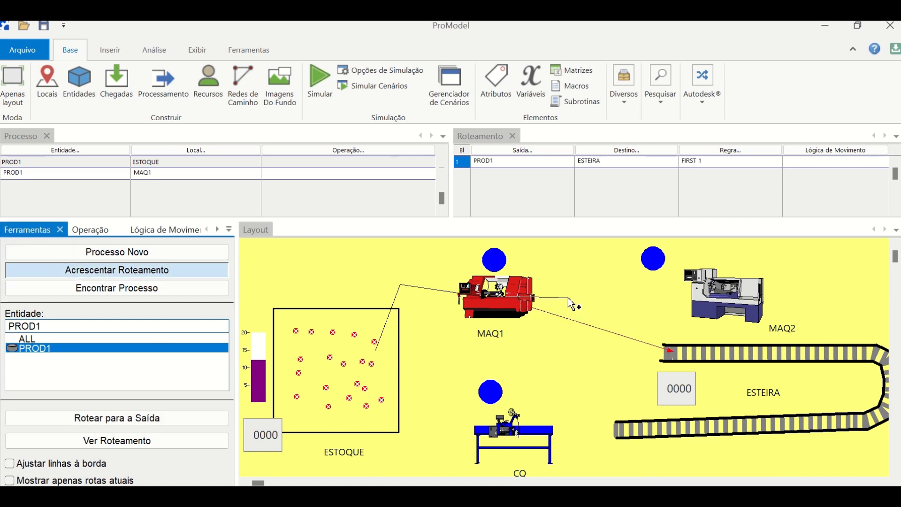
click(712, 294)
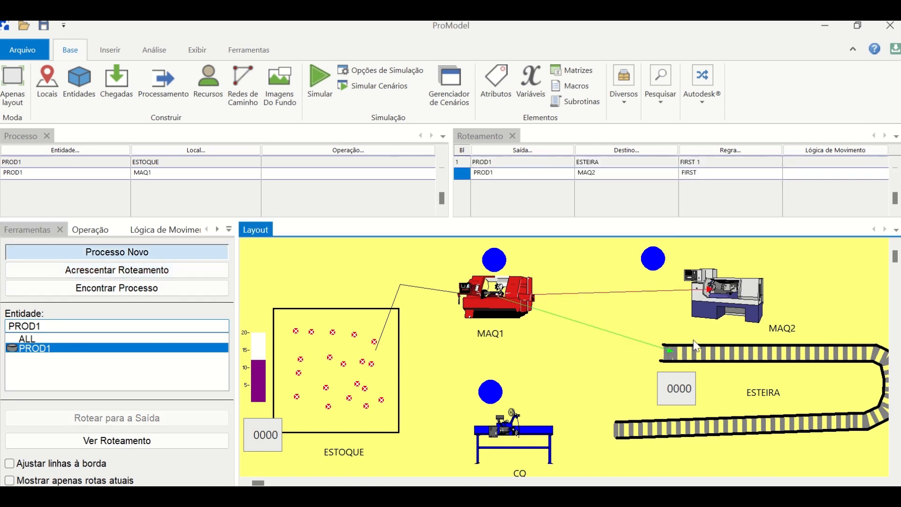
click(736, 290)
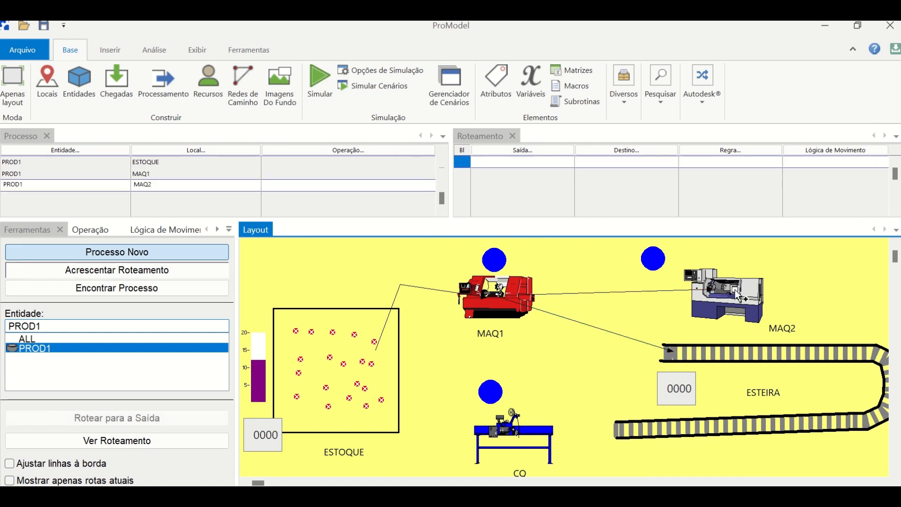
click(682, 351)
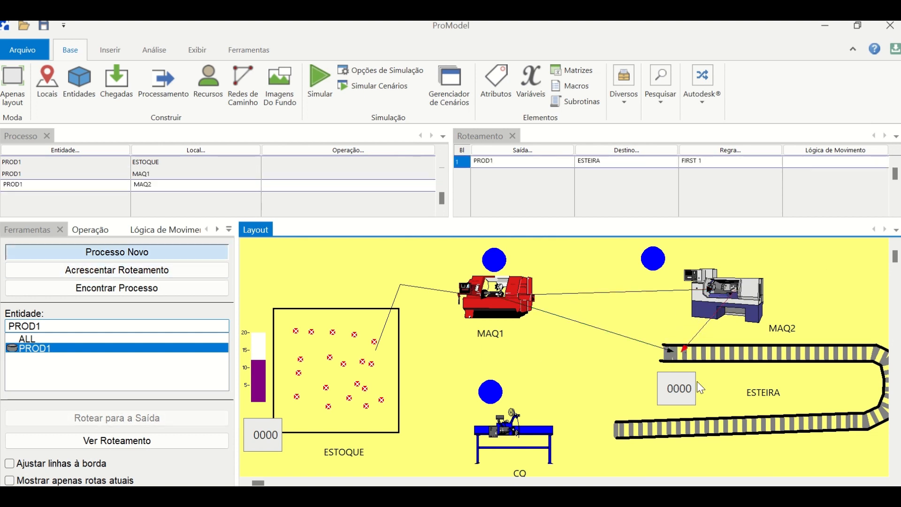
- Route PROD1 from the end of ESTEIRA to CQ, and from CQ to the system exit
click(629, 435)
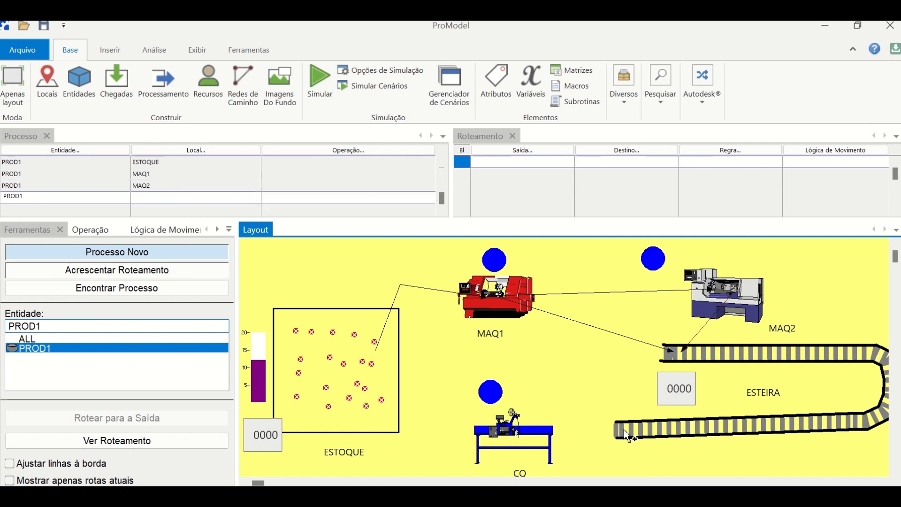
click(532, 435)
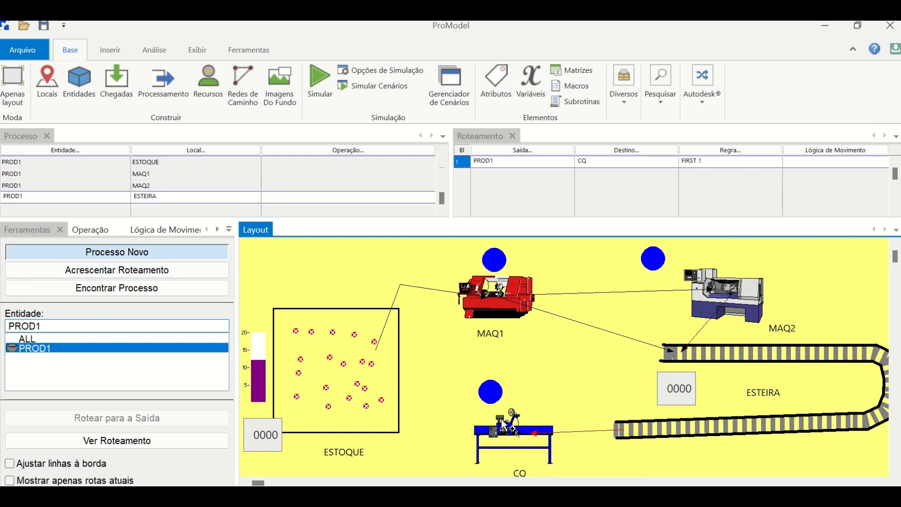
click(481, 430)
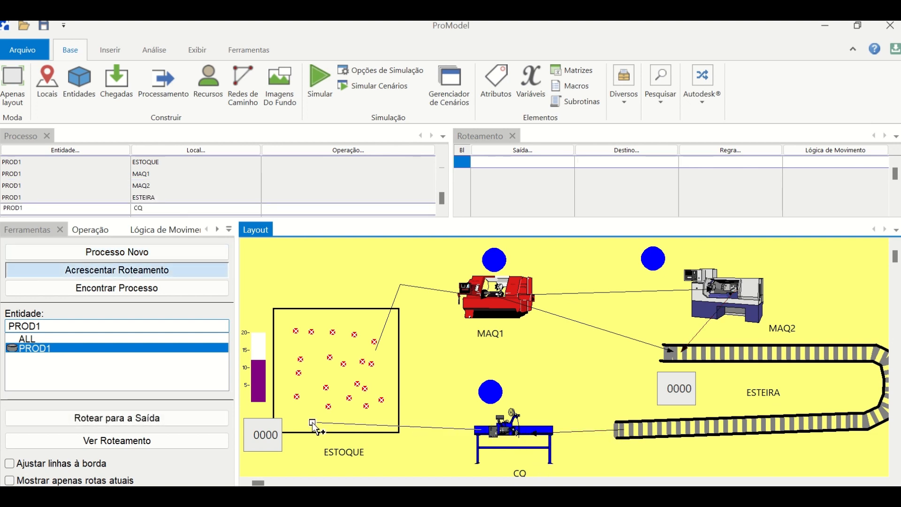
click(158, 423)
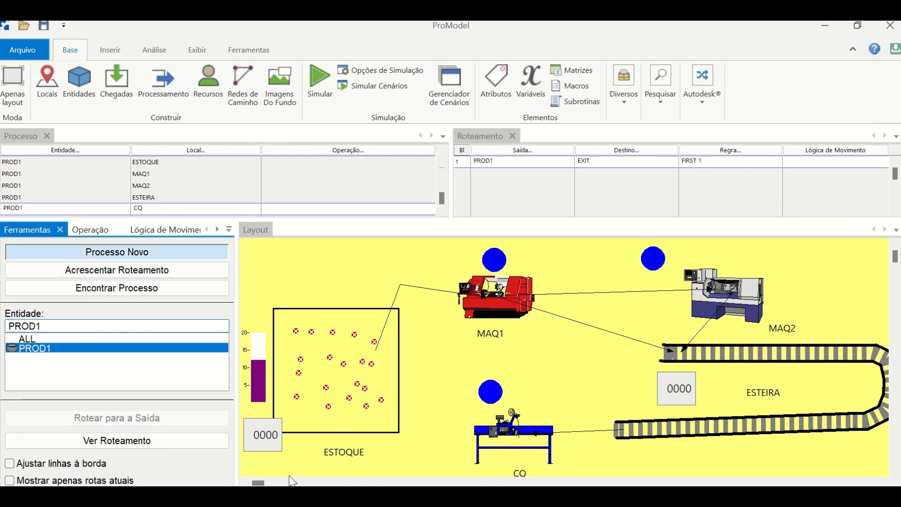
- Set the PROD1 operations to WAIT 45 SEC at MAQ1, WAIT 50 SEC at MAQ2 and WAIT 1.5 MIN at CQ
click(170, 160)
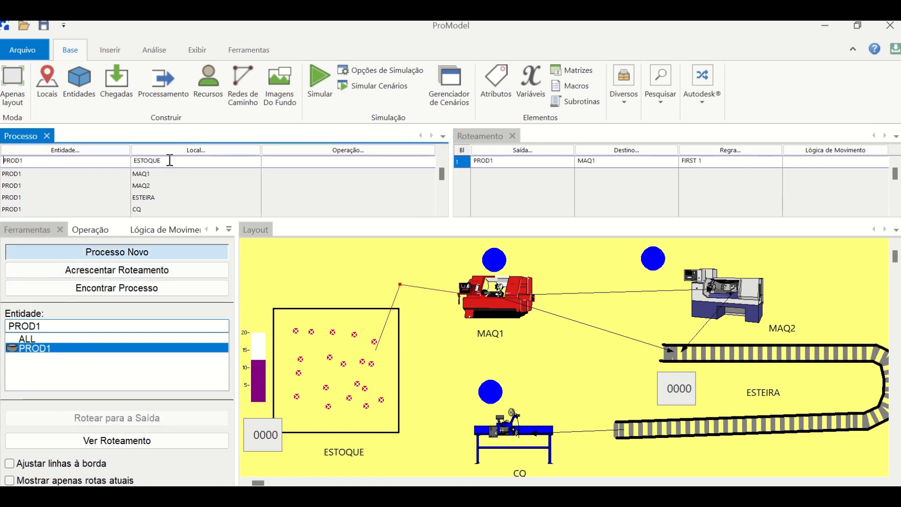
click(169, 175)
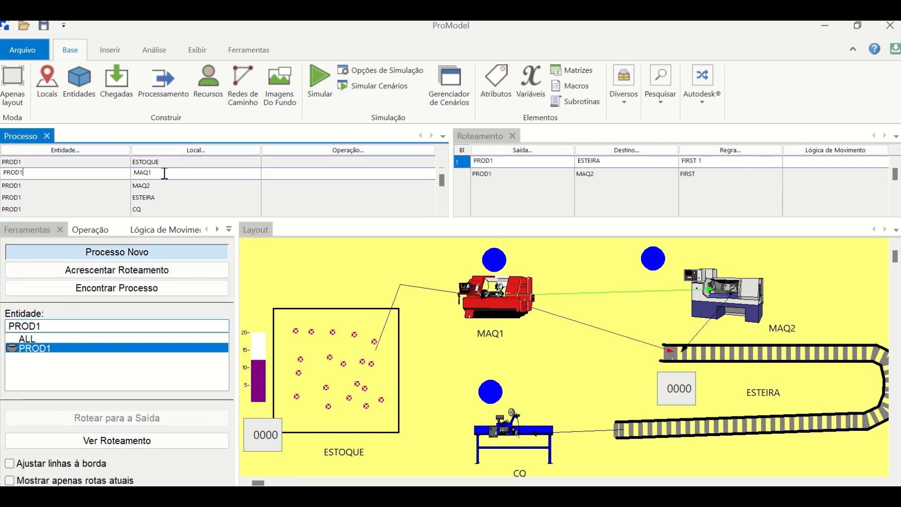
click(285, 173)
text(WAIT 45 SEC)
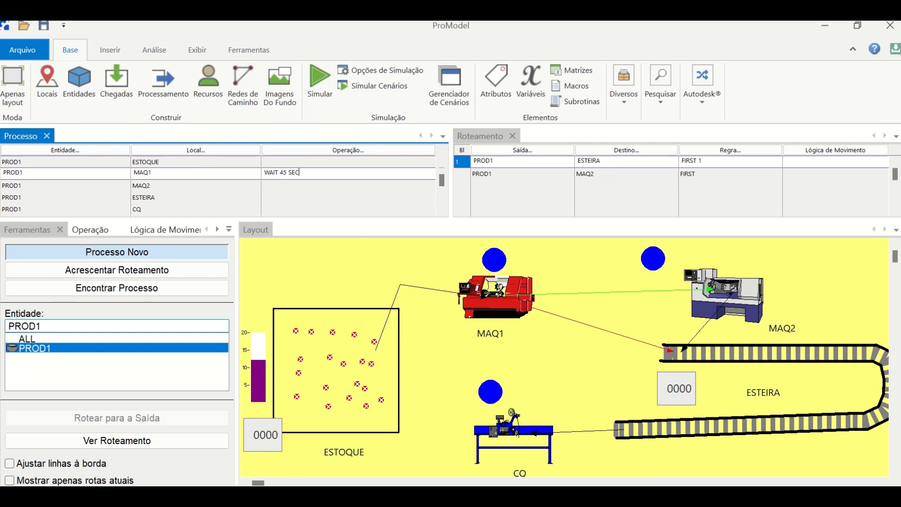
click(289, 184)
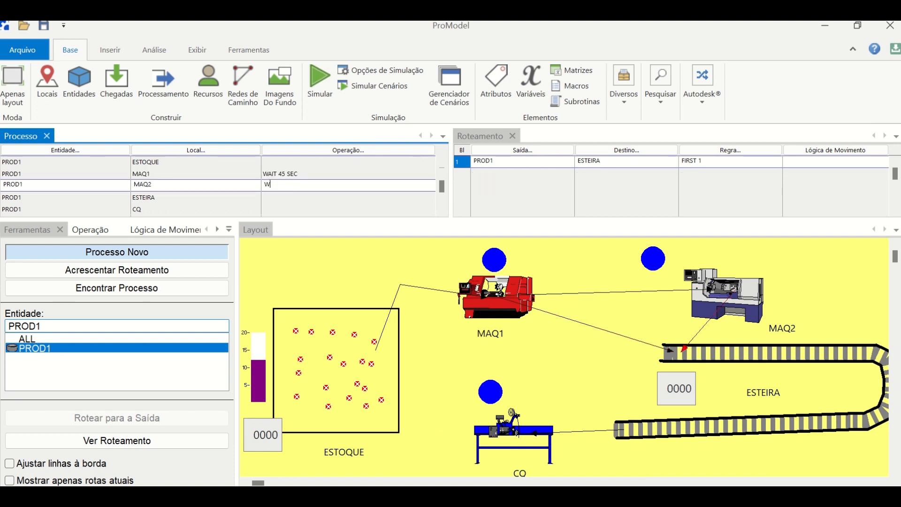
text(WAIT 50 SEC)
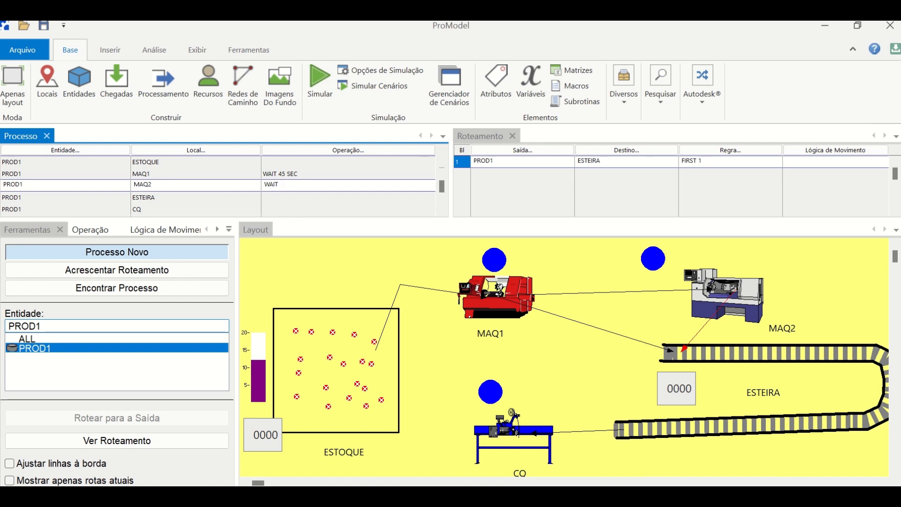
click(287, 208)
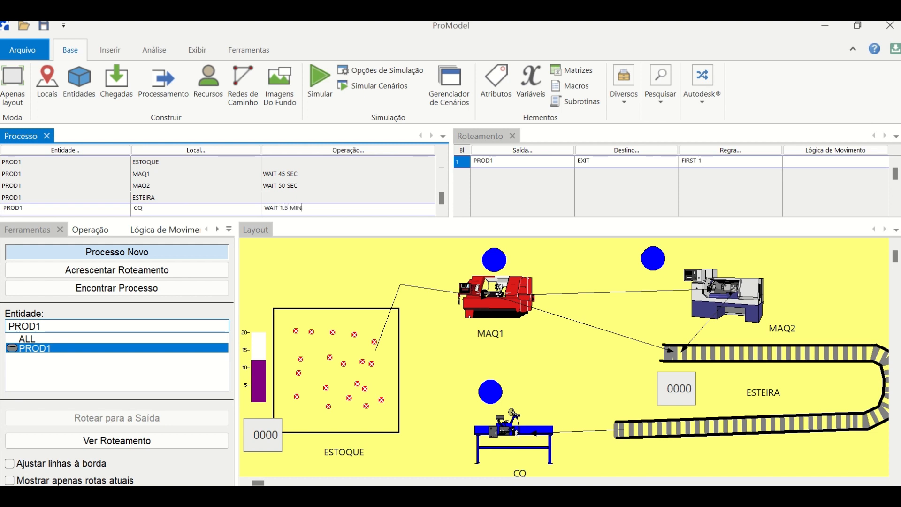
- Build the movement logic "Move For 10 sec" for the ESTOQUE to MAQ1 routing with the logic builder
click(257, 162)
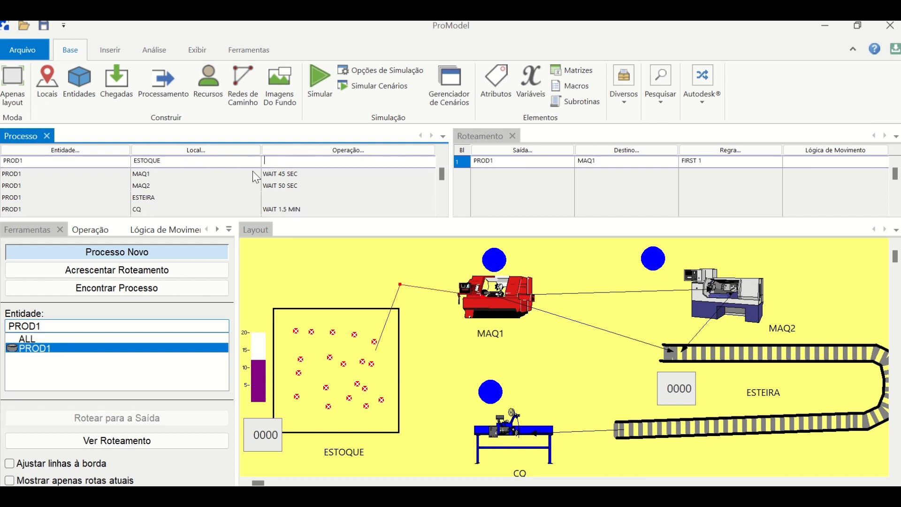
click(864, 160)
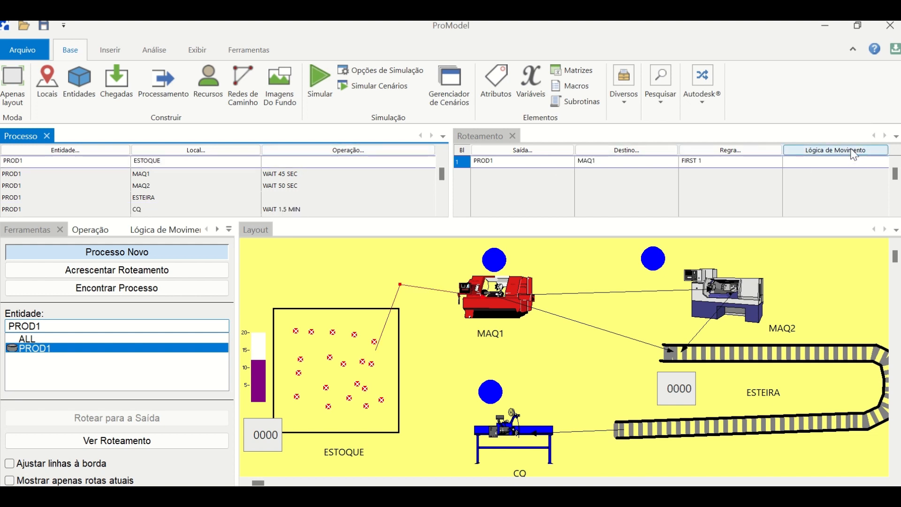
click(853, 160)
click(154, 230)
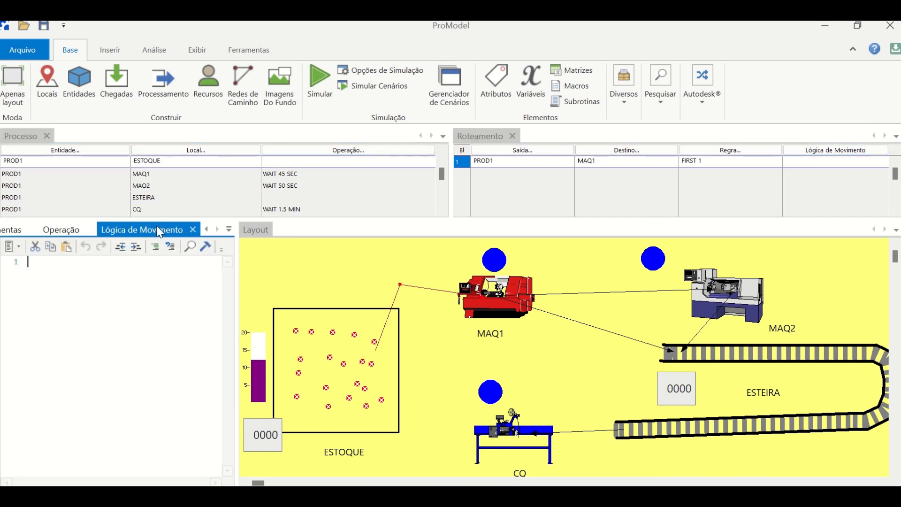
click(205, 246)
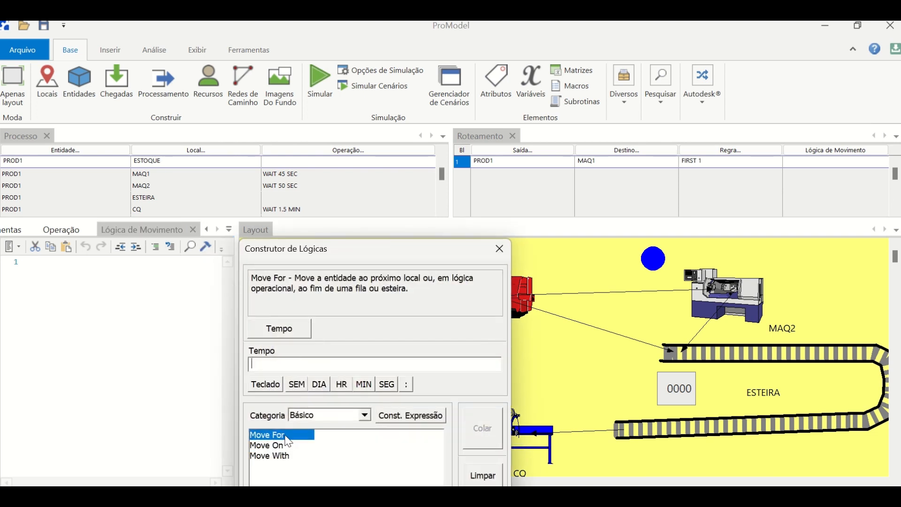
click(289, 330)
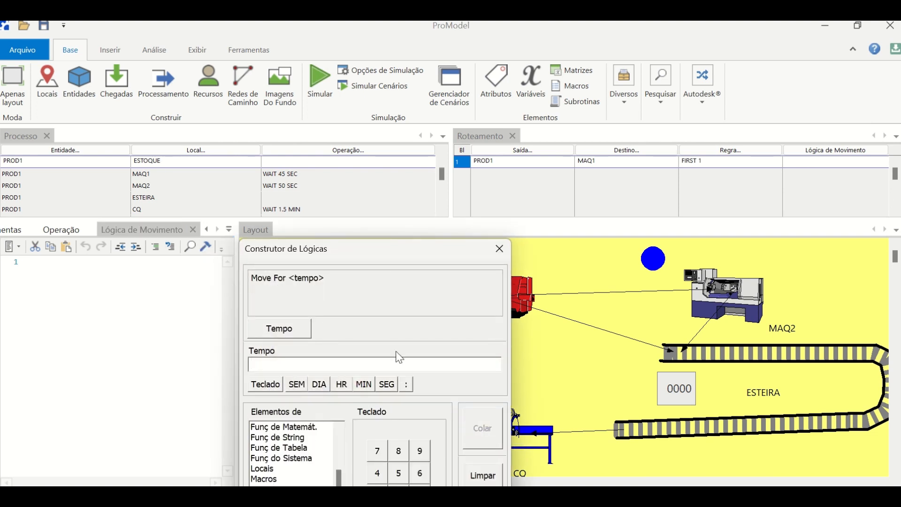
click(377, 446)
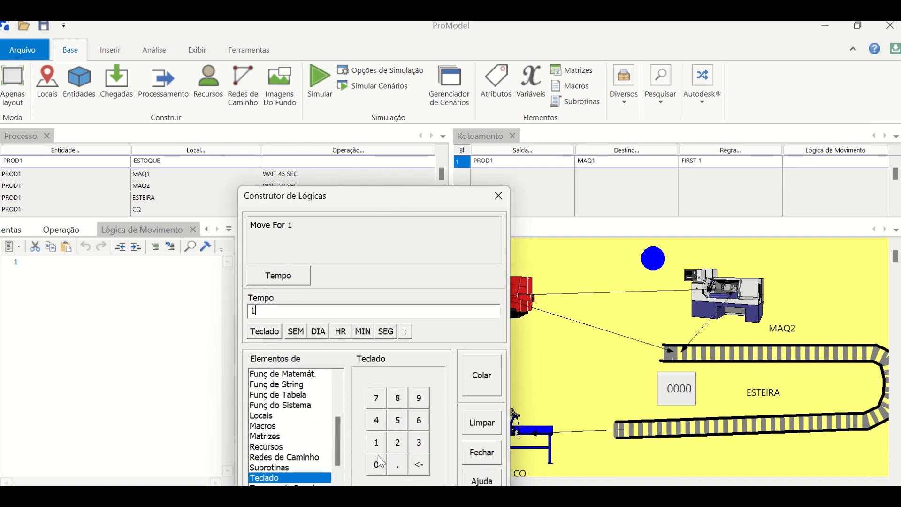
click(384, 332)
click(483, 378)
click(498, 195)
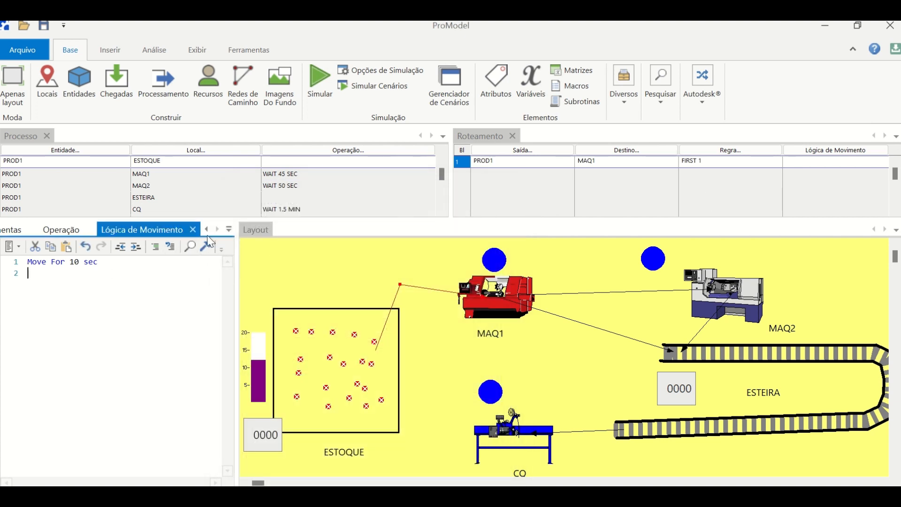
- Copy the "Move For 10 sec" logic from the ESTOQUE routing to both MAQ1 routings, to ESTEIRA and MAQ2
click(168, 160)
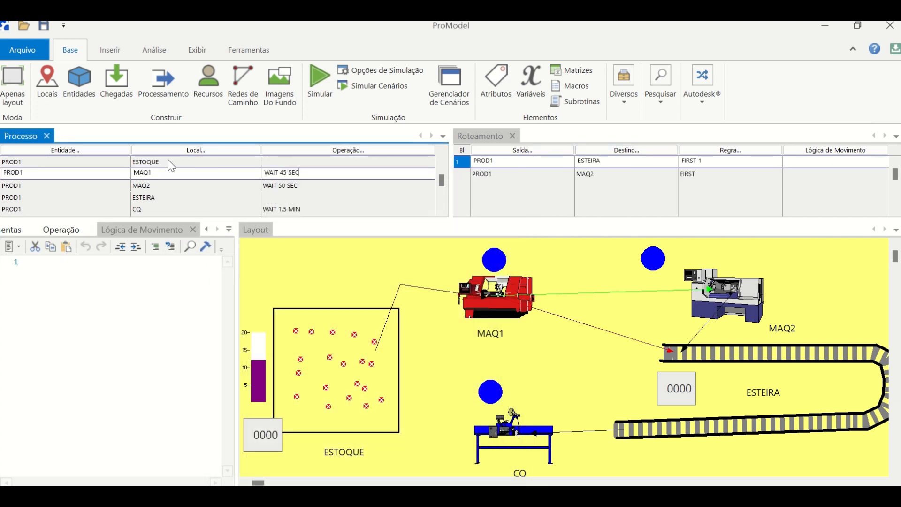
click(842, 160)
key(ctrl+c)
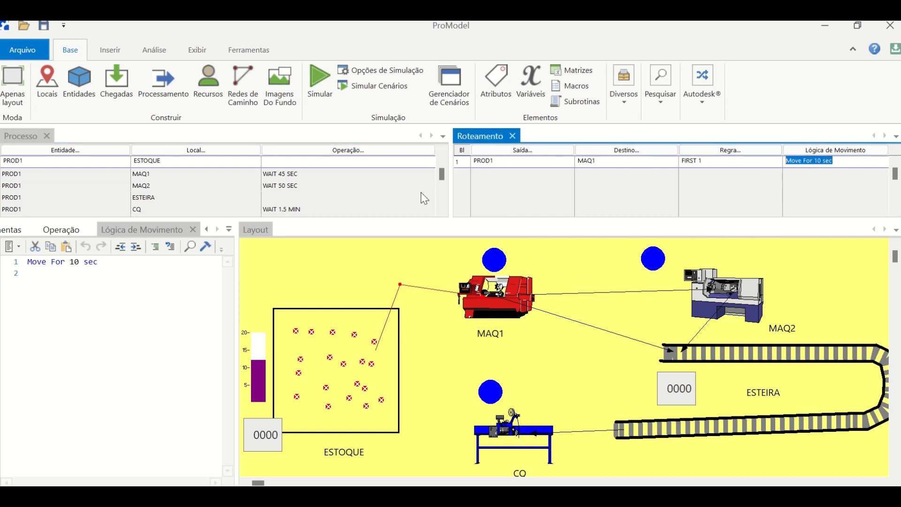
click(223, 175)
click(805, 161)
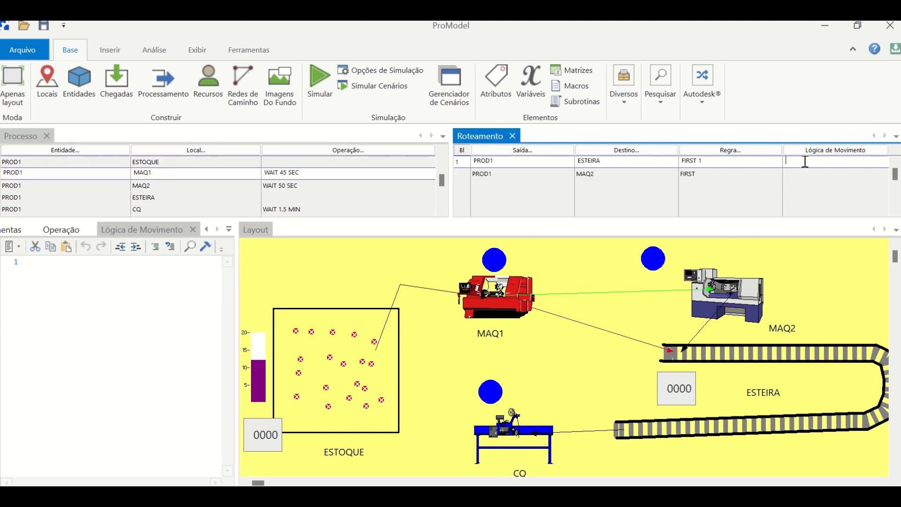
key(ctrl+v)
click(801, 174)
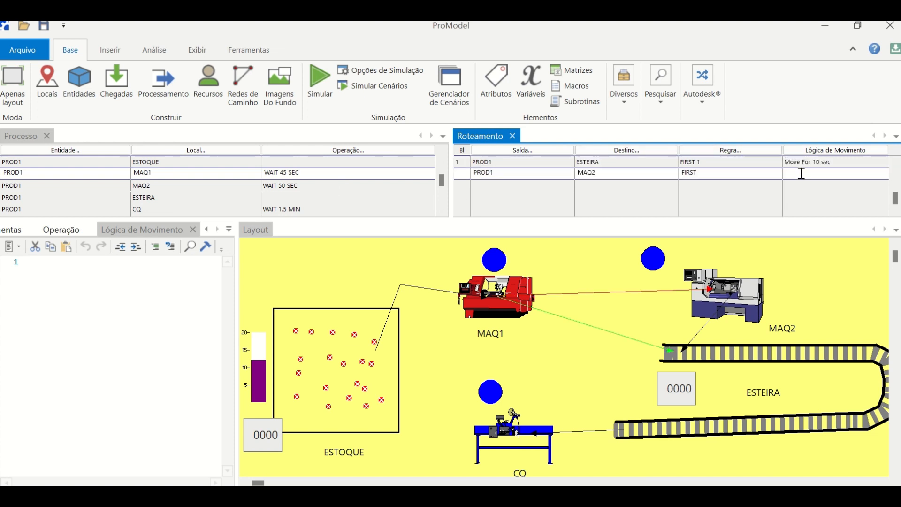
- Paste the "Move For 10 sec" movement logic into the MAQ2 to ESTEIRA and ESTEIRA to CQ routings
click(308, 187)
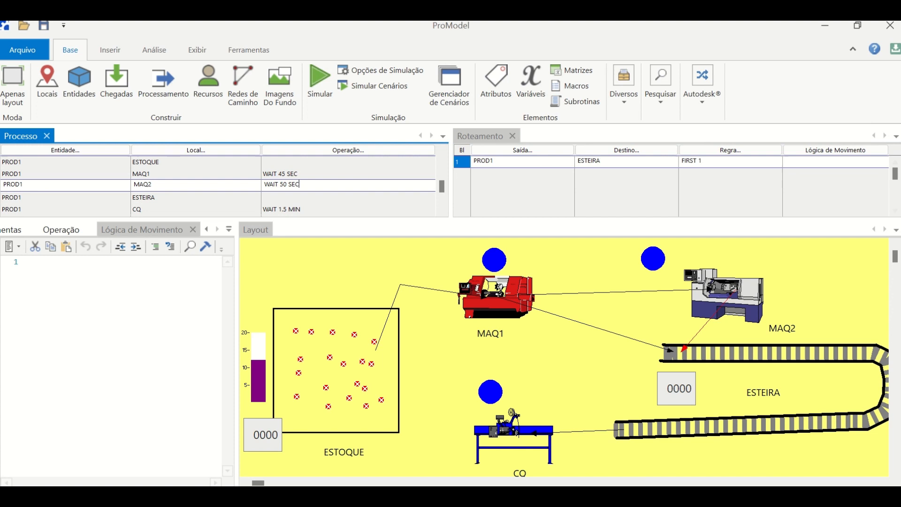
click(827, 162)
click(209, 197)
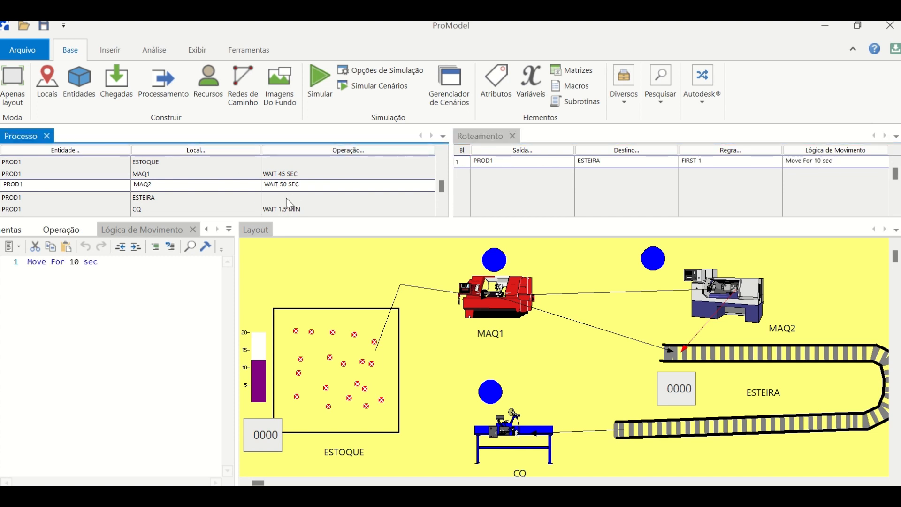
click(804, 159)
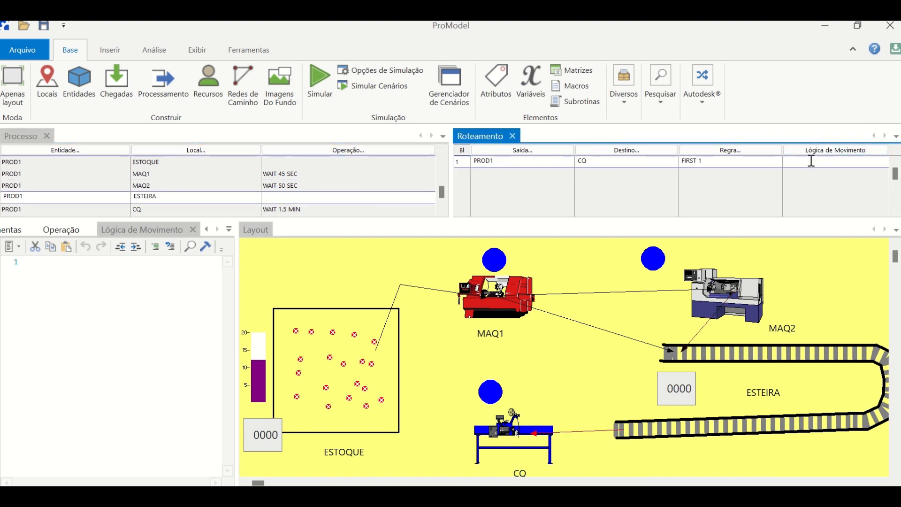
key(ctrl+v)
- Set the routing rule from MAQ1 to ESTEIRA to a probability of .6
click(285, 173)
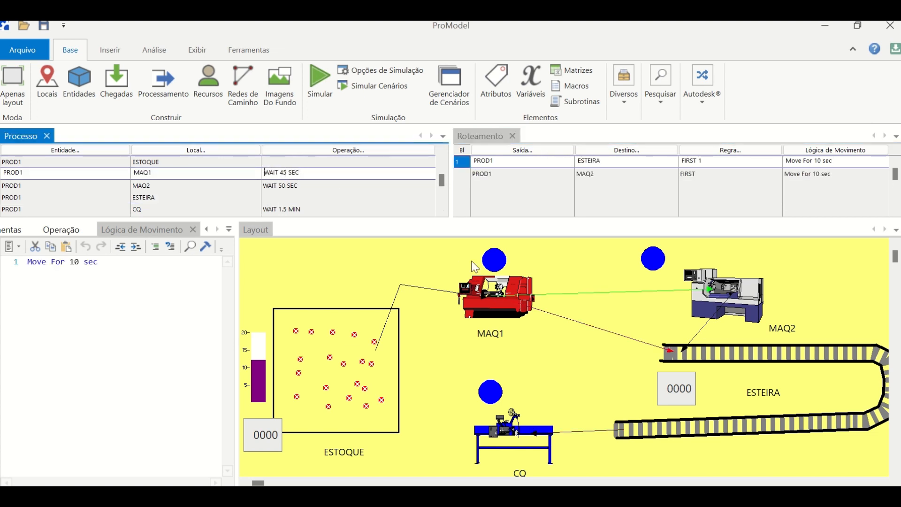
click(611, 159)
click(610, 173)
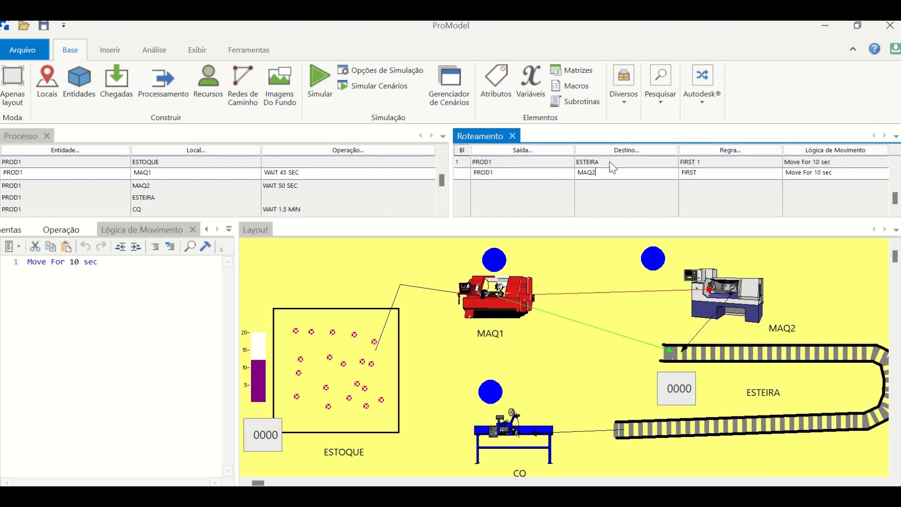
click(725, 150)
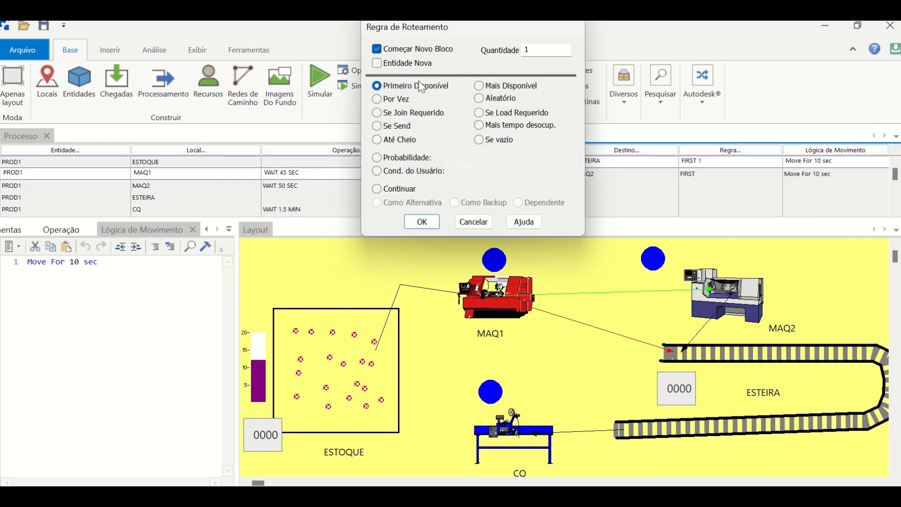
click(410, 161)
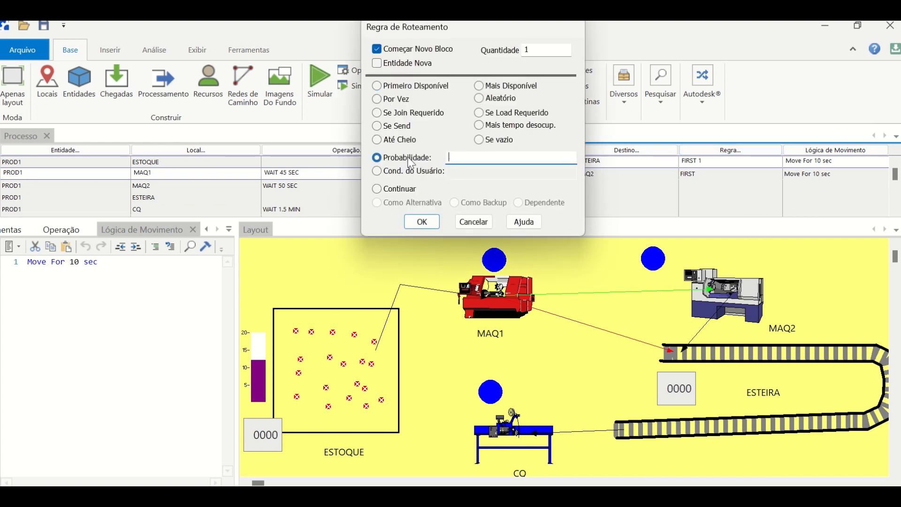
click(422, 222)
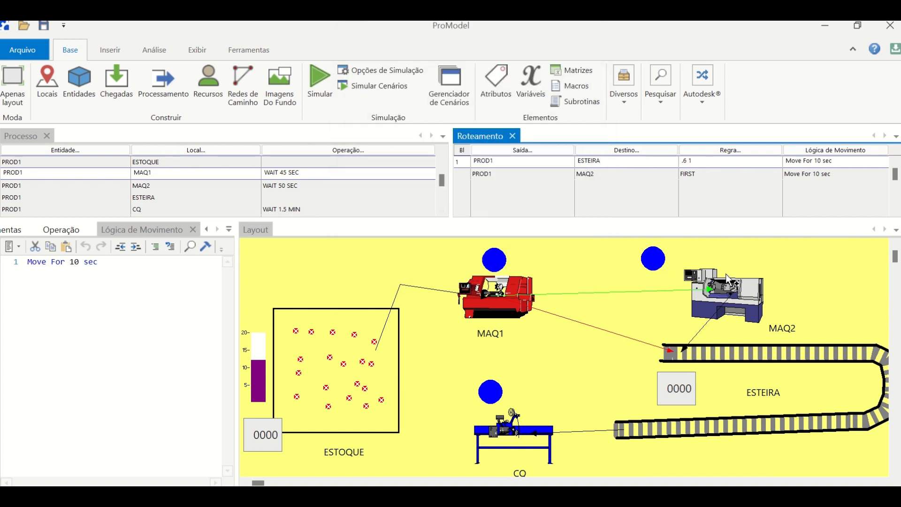
- Set the routing rule from MAQ1 to MAQ2 to a probability of .4
click(601, 177)
click(737, 151)
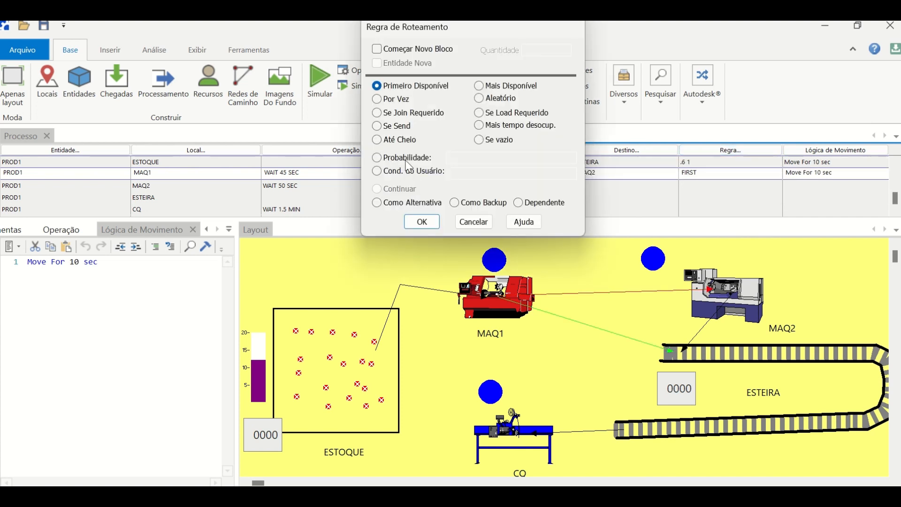
click(421, 160)
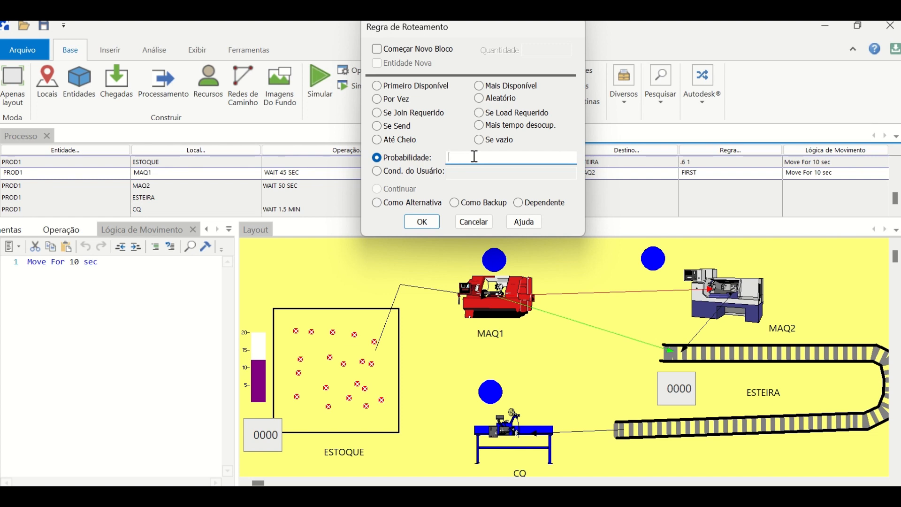
click(422, 222)
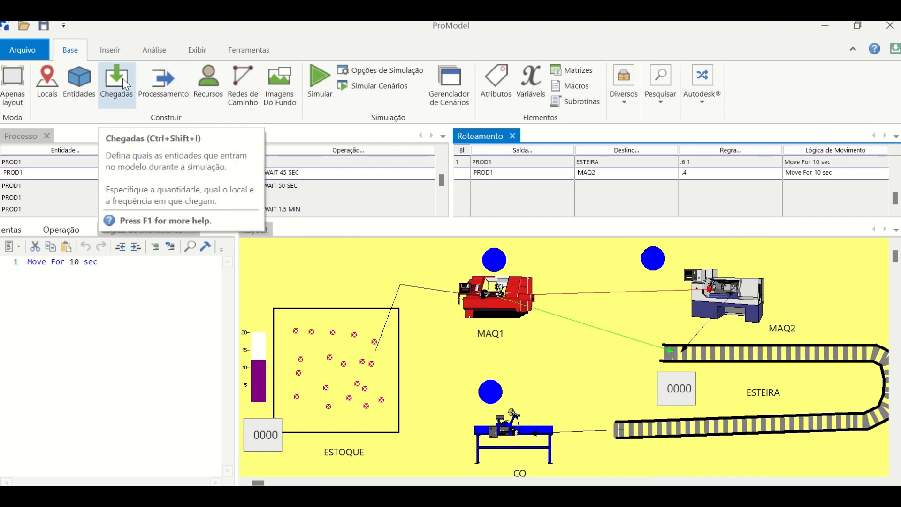
- Save the model on the desktop under the name TESTE
click(23, 50)
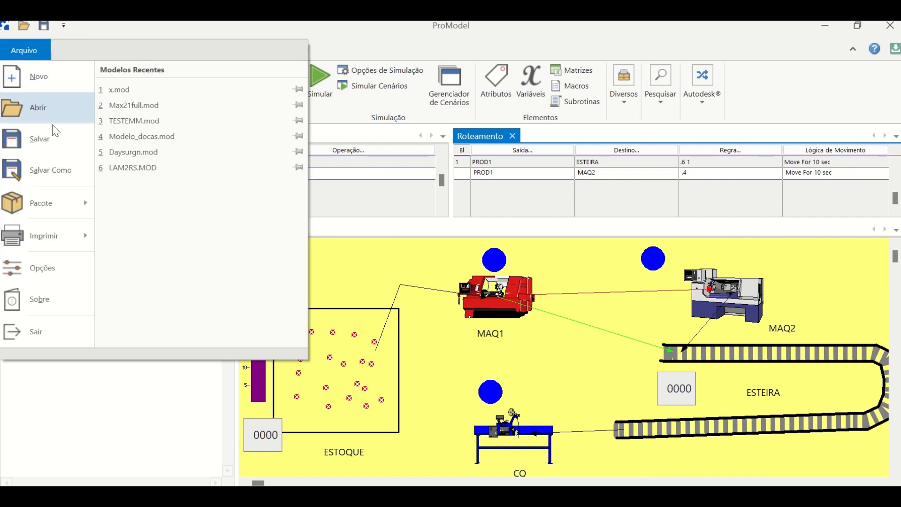
click(40, 171)
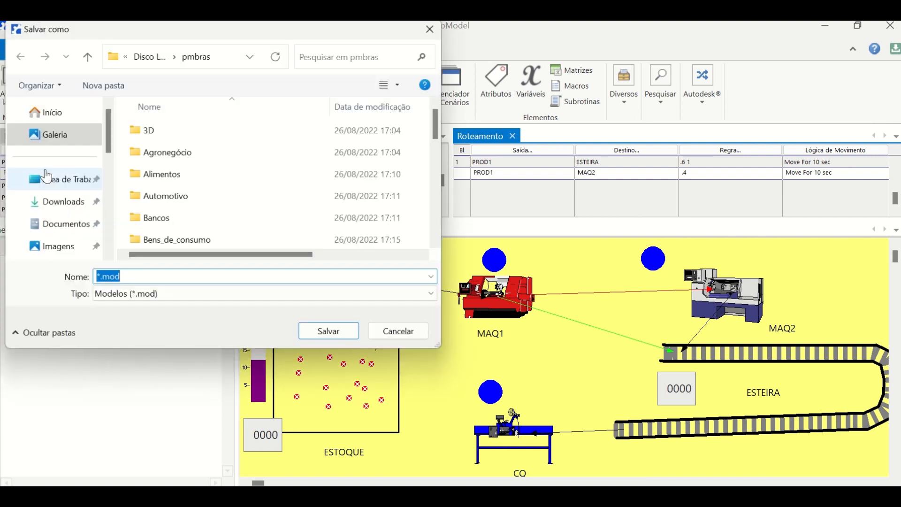
click(71, 179)
click(96, 278)
double_click(98, 278)
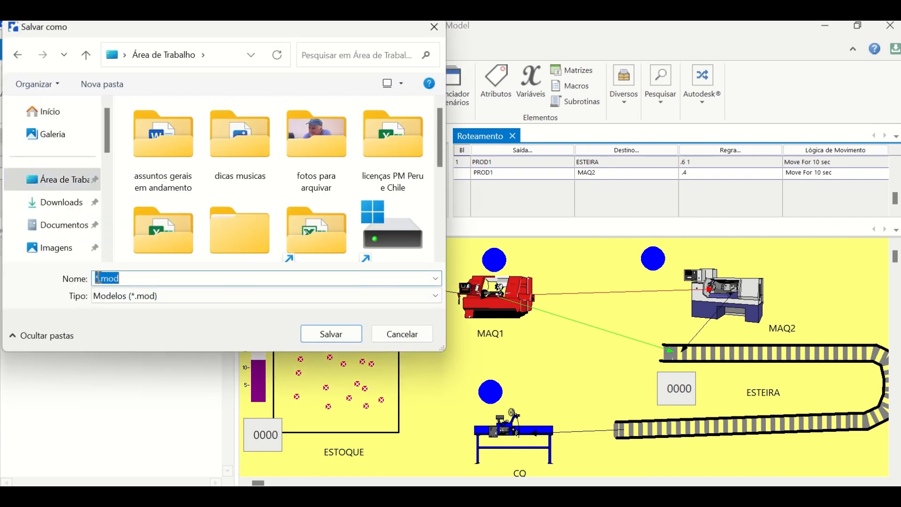
text(TESTE)
click(321, 336)
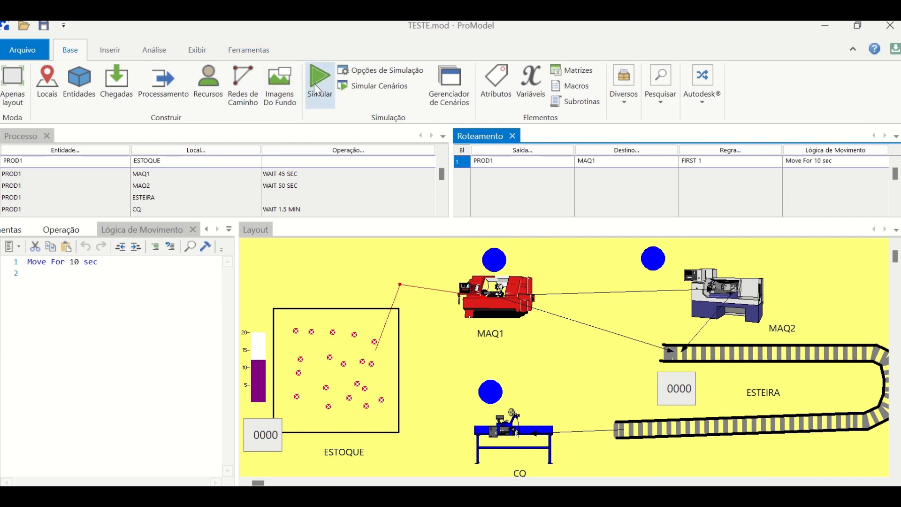
- Configure the simulation options with a simulation time of 8 hours and a pause at the start
click(367, 70)
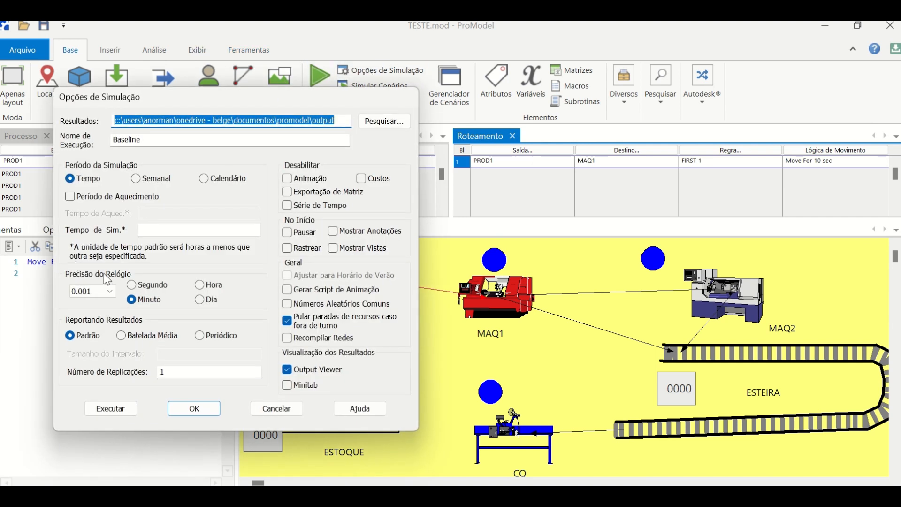
click(148, 229)
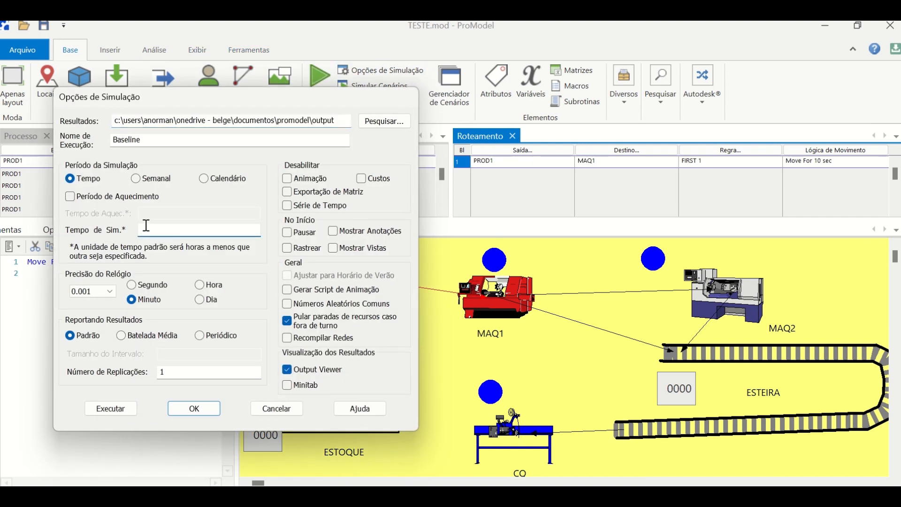
text(8)
click(288, 232)
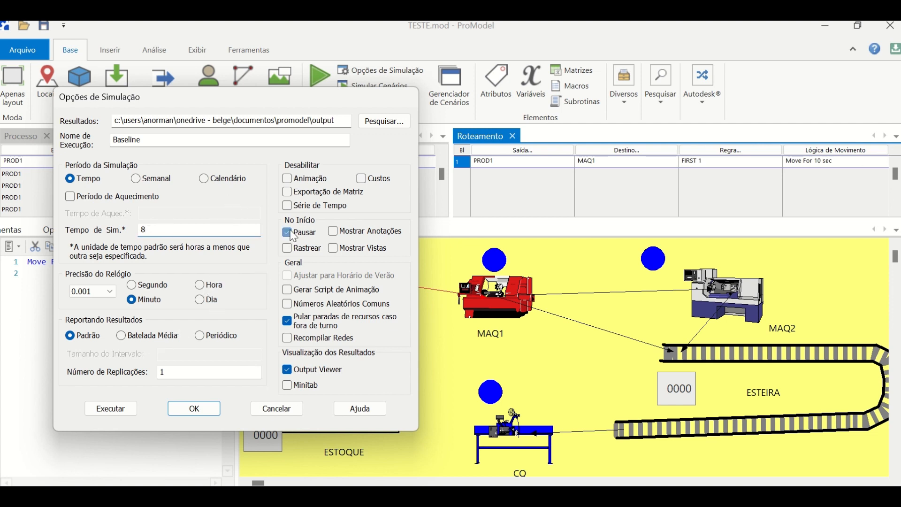
click(189, 406)
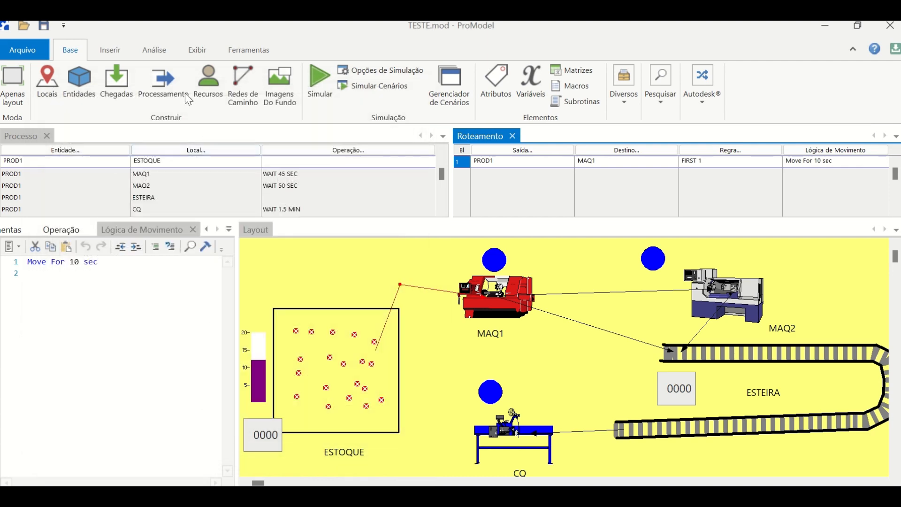
- Start the simulation with a slow animation speed and the clock displayed as HR:00 MIN:00.00
click(317, 77)
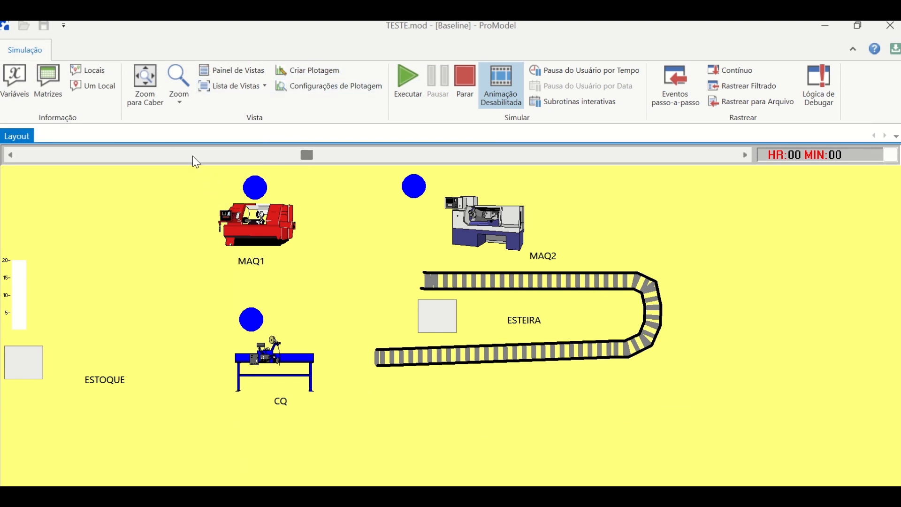
drag(191, 156, 46, 156)
click(66, 154)
click(890, 155)
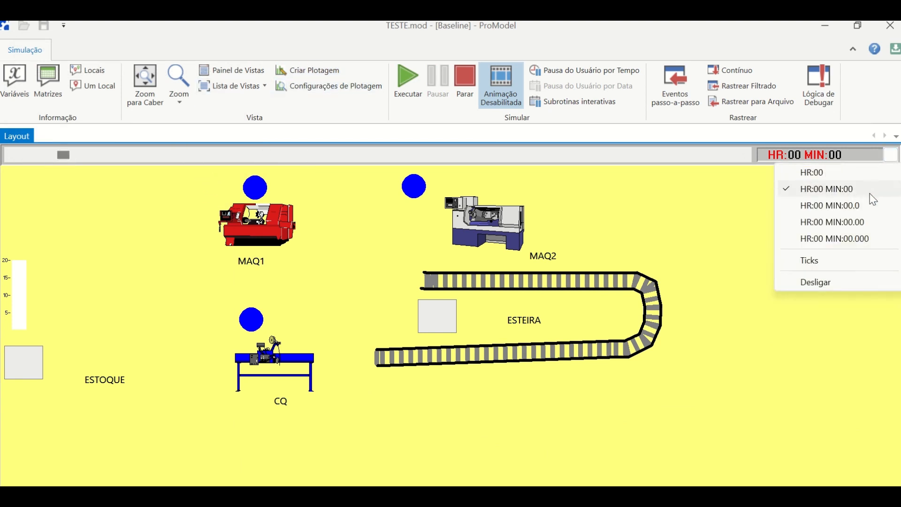
click(863, 225)
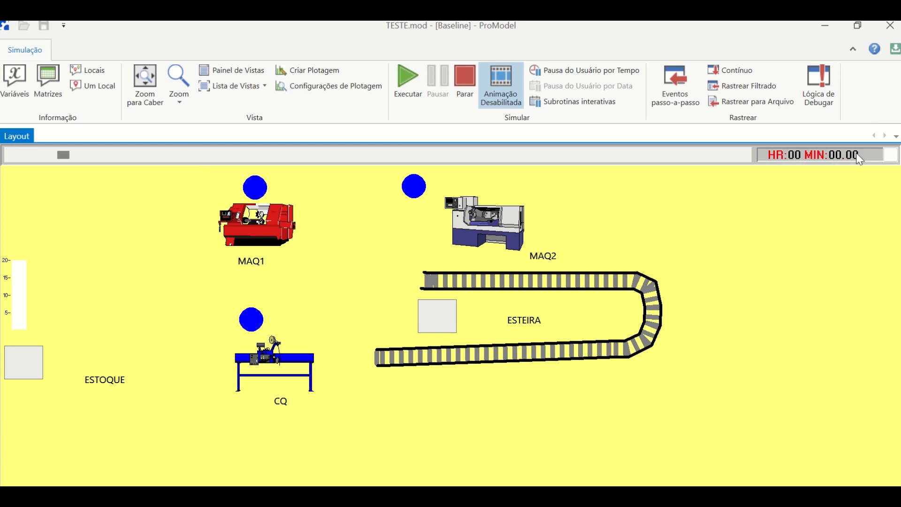
- Run the paused simulation and gradually raise the animation speed to about the middle of its range
click(411, 84)
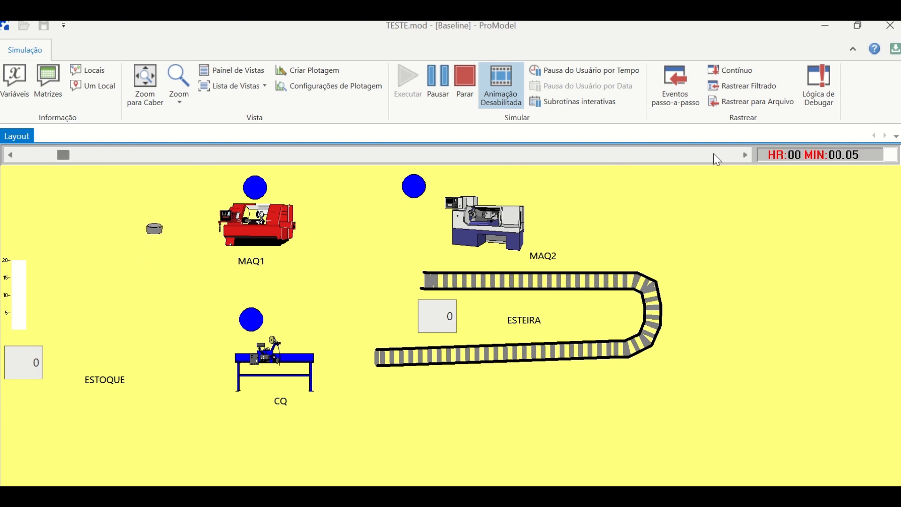
click(745, 155)
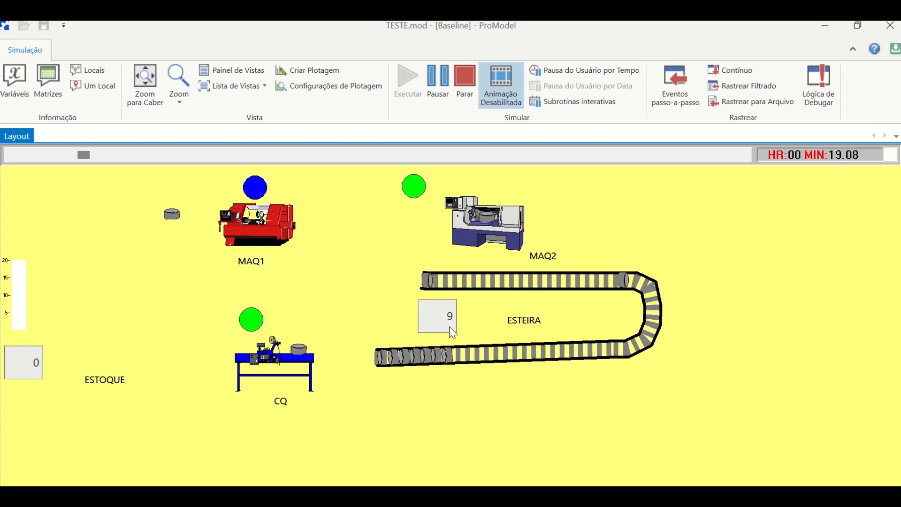
click(628, 156)
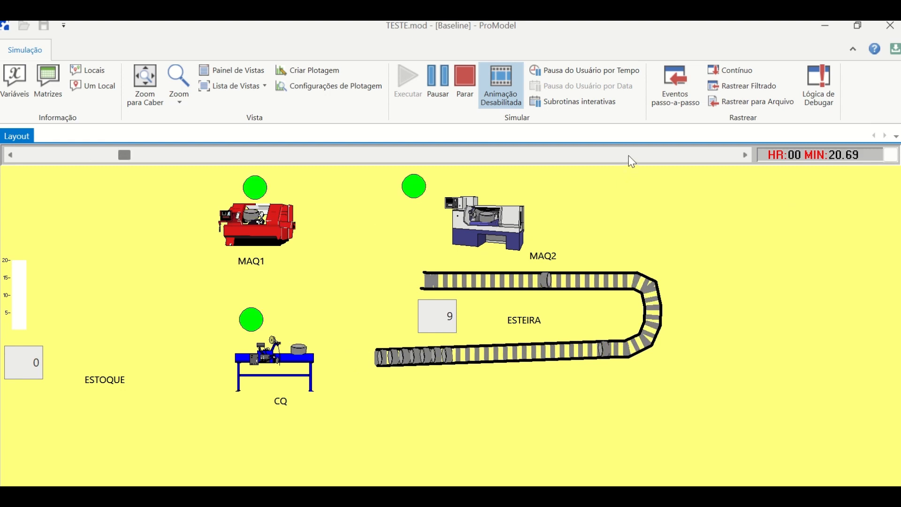
click(629, 156)
click(629, 156)
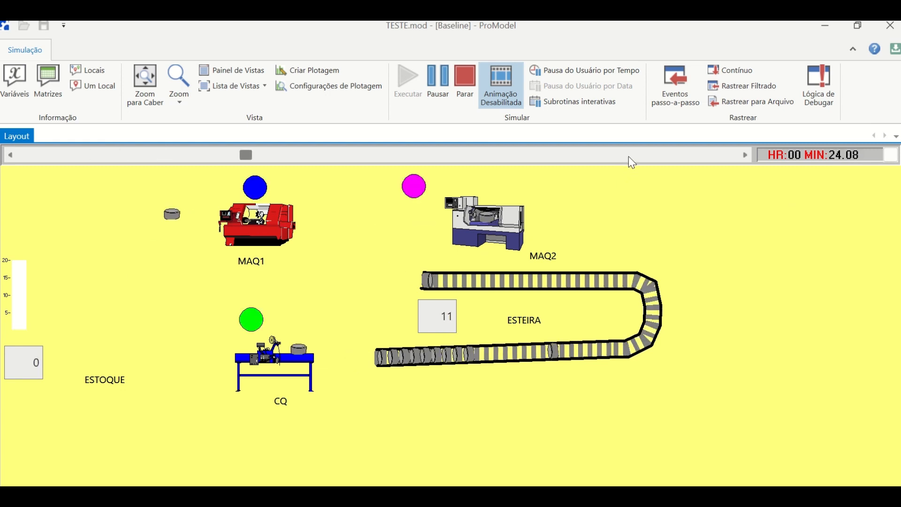
click(635, 156)
click(638, 156)
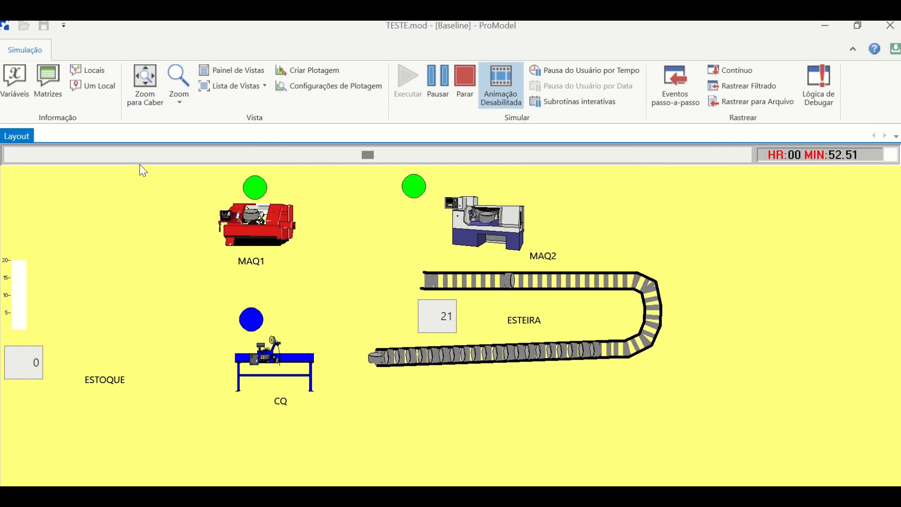
- Alternate slower and faster animation speeds to examine the parts flowing through the machines, ESTEIRA and CQ and the stock in ESTOQUE
click(153, 157)
click(155, 156)
click(155, 156)
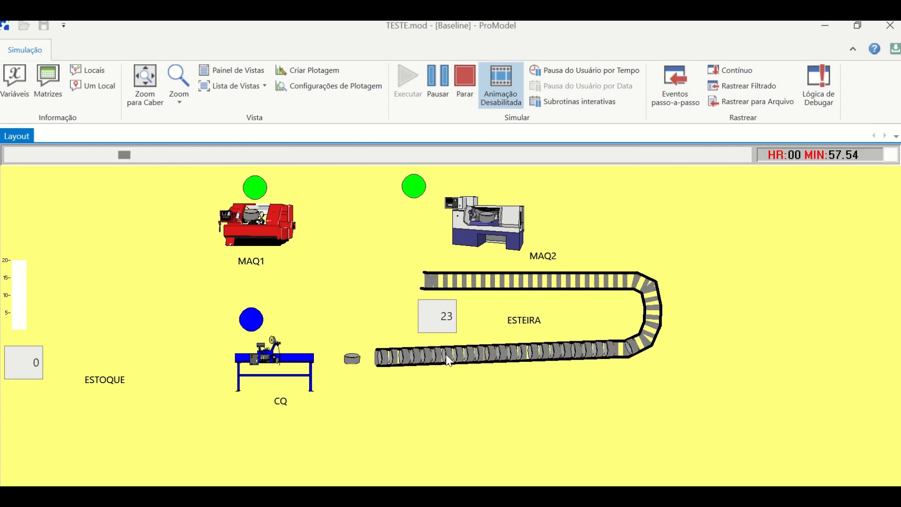
click(618, 158)
click(618, 158)
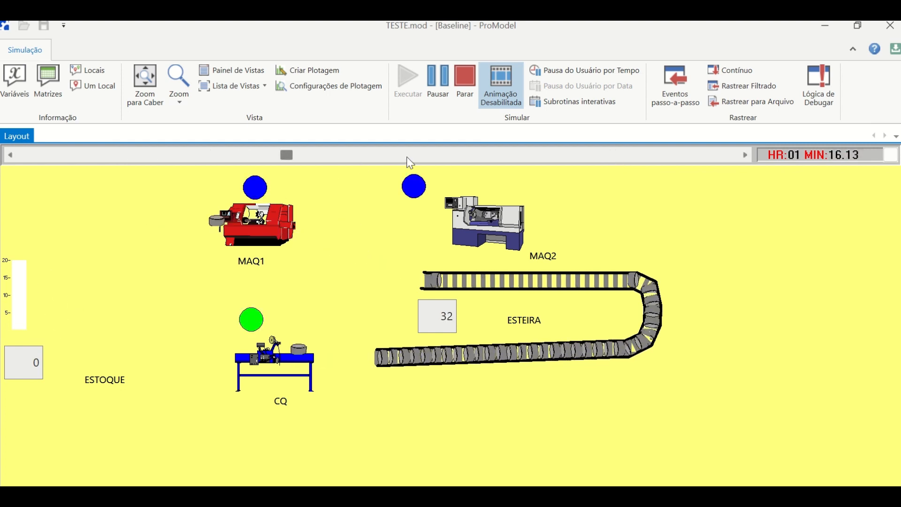
click(474, 157)
click(517, 153)
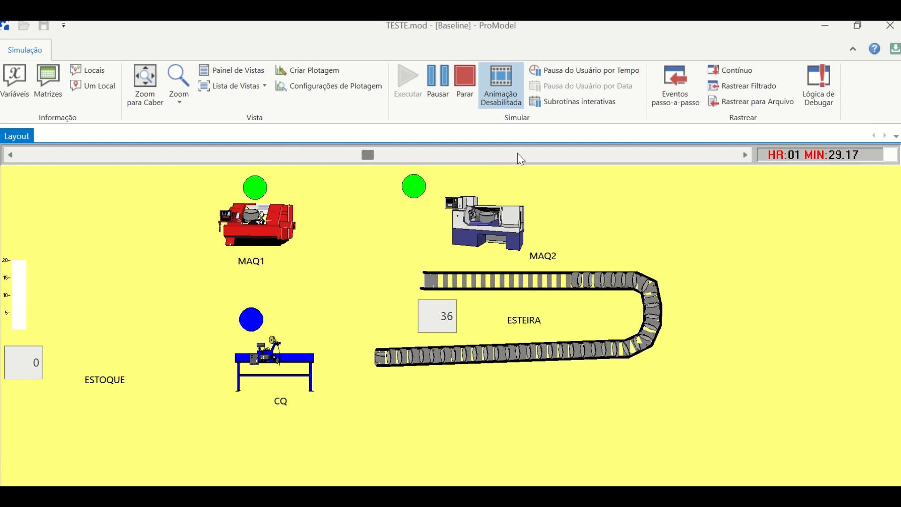
click(550, 156)
click(551, 157)
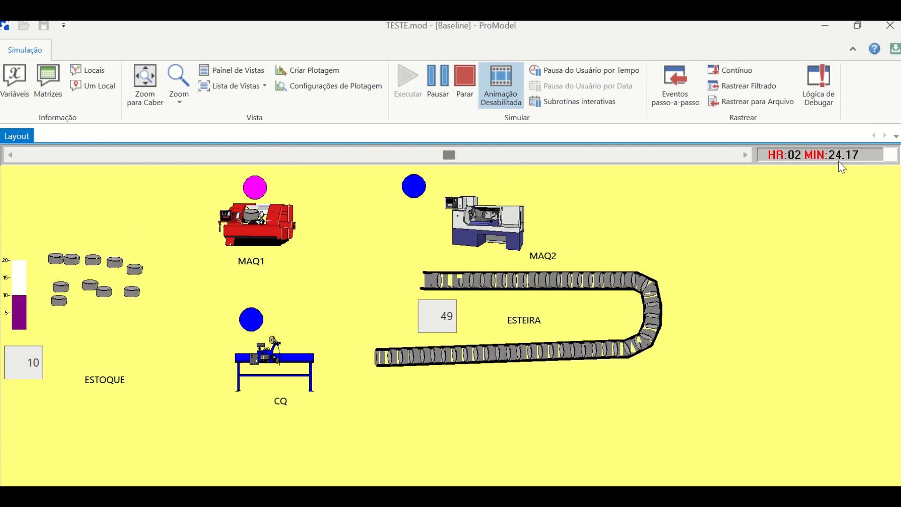
click(251, 155)
click(220, 158)
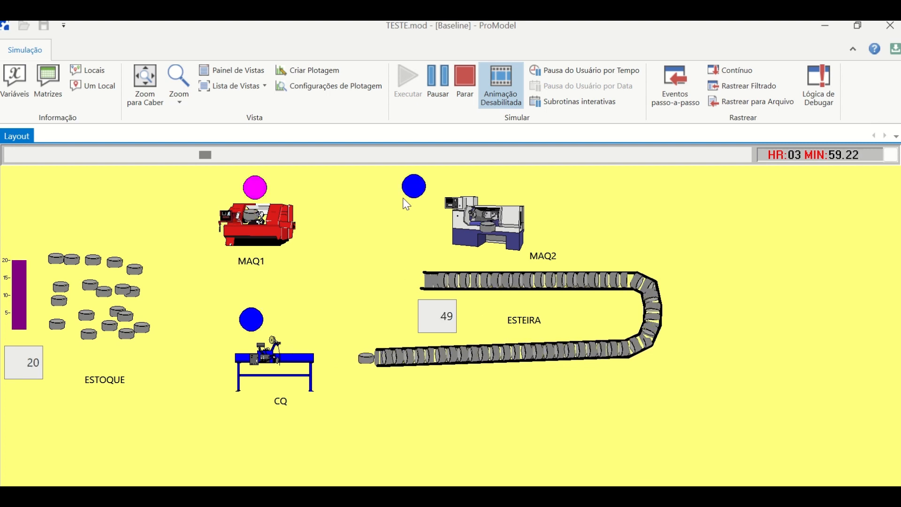
- Finish the simulation run at a high animation speed and open its results
drag(547, 155, 748, 155)
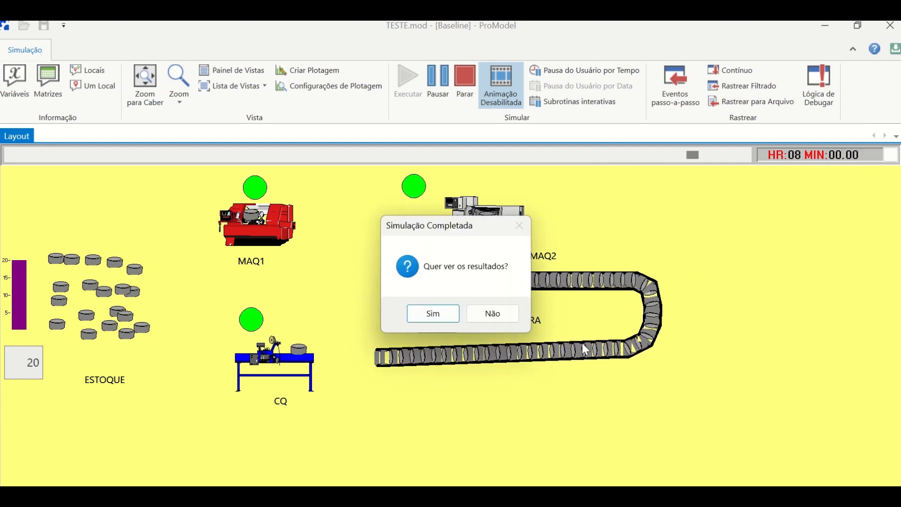
click(418, 312)
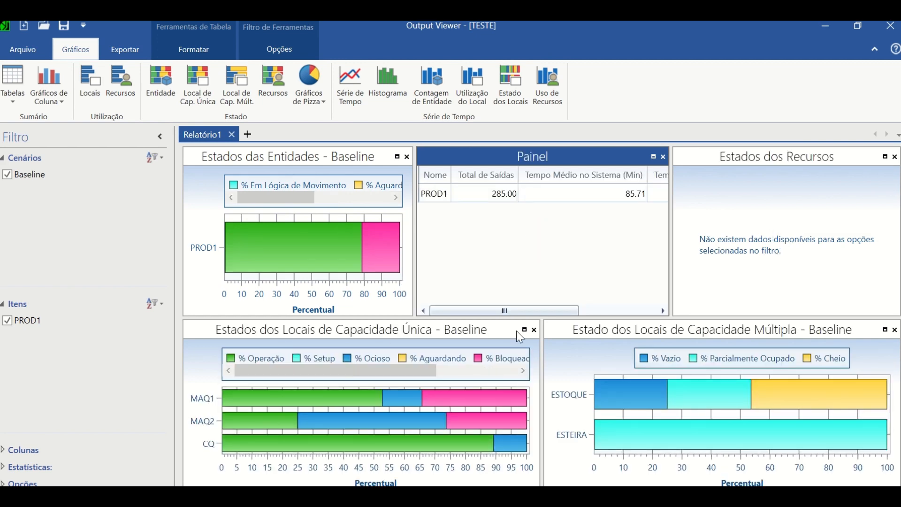
- Switch to the Output Viewer's enlarged "Estados dos Locais de Capacidade Única" chart
key(alt+Tab)
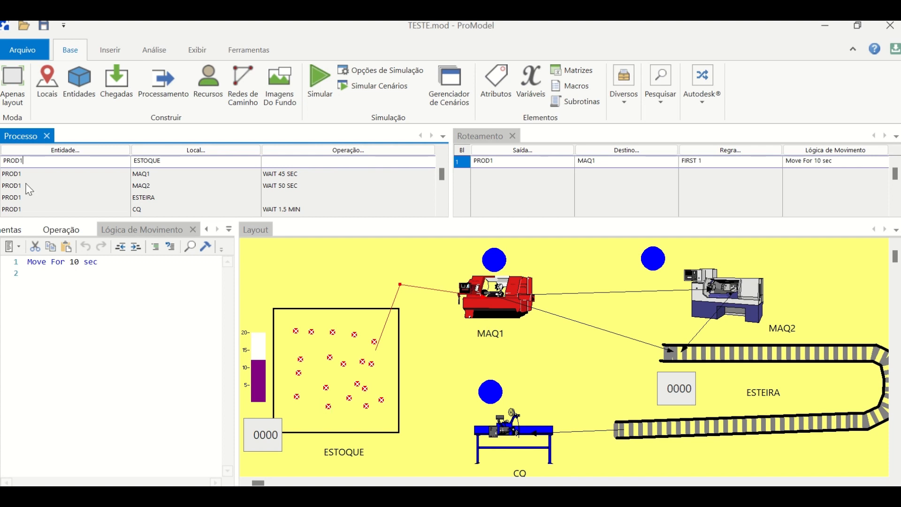
key(alt+Tab)
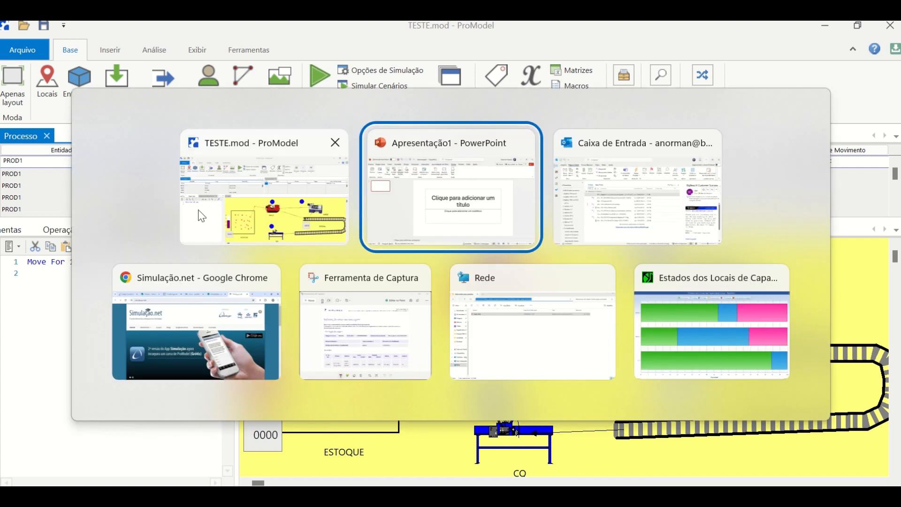
key(alt+Tab)
key(alt+Tab)
key(alt+Tab)
key(alt+Tab)
key(alt+Tab)
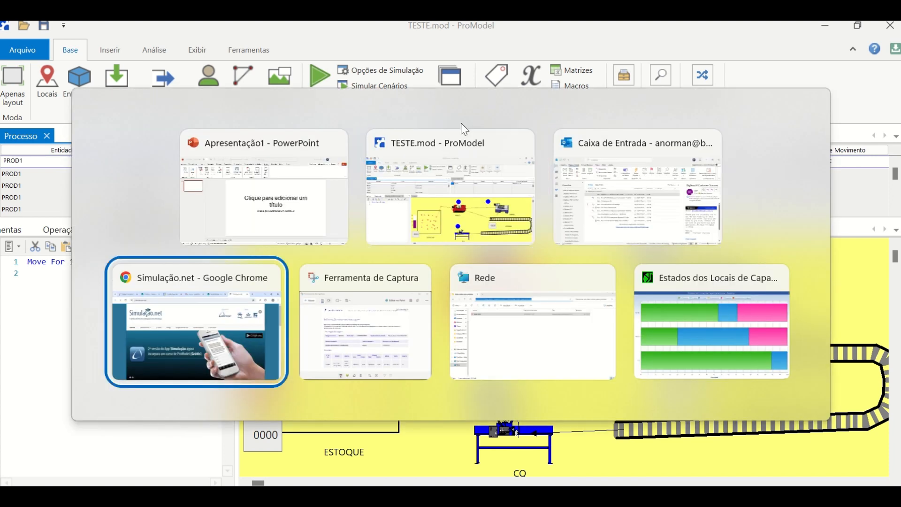
key(alt+Tab)
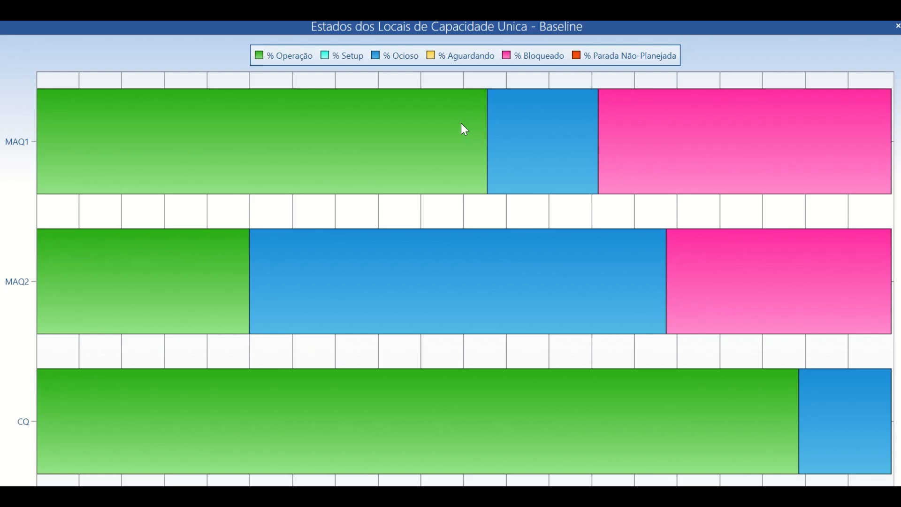
- Show data labels on the single-capacity location states chart, examine CQ's operation share and return to the report
right_click(283, 141)
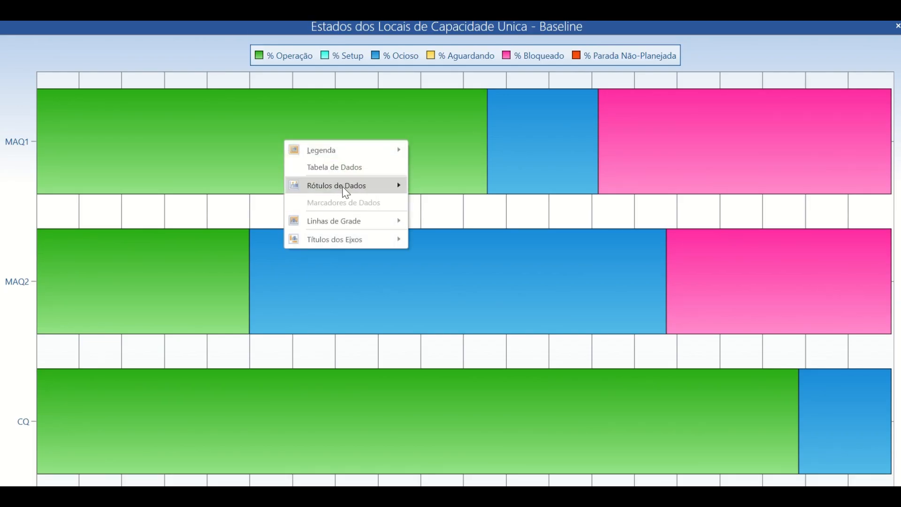
mouse_move(345, 191)
click(430, 201)
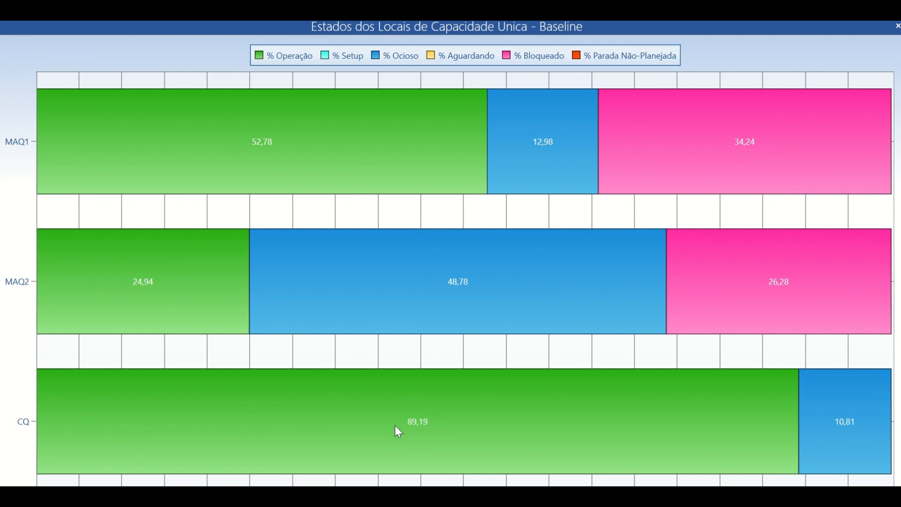
mouse_move(429, 420)
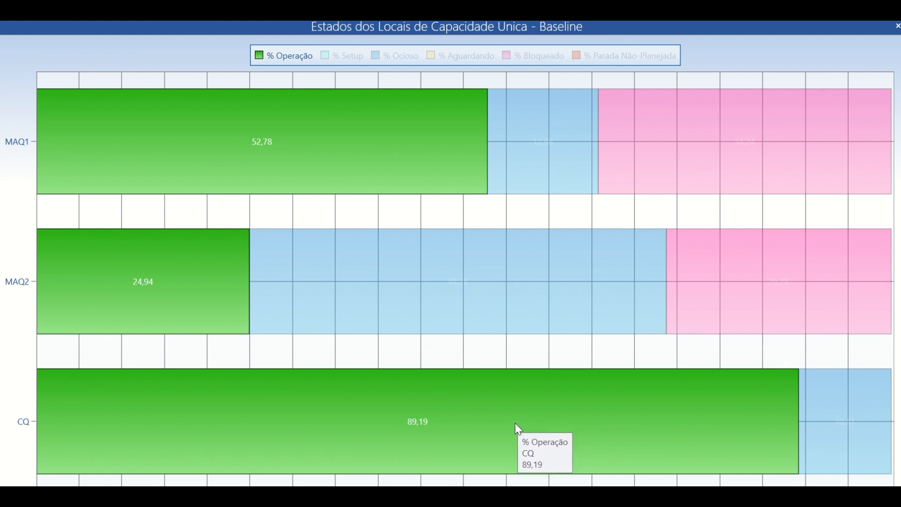
key(Escape)
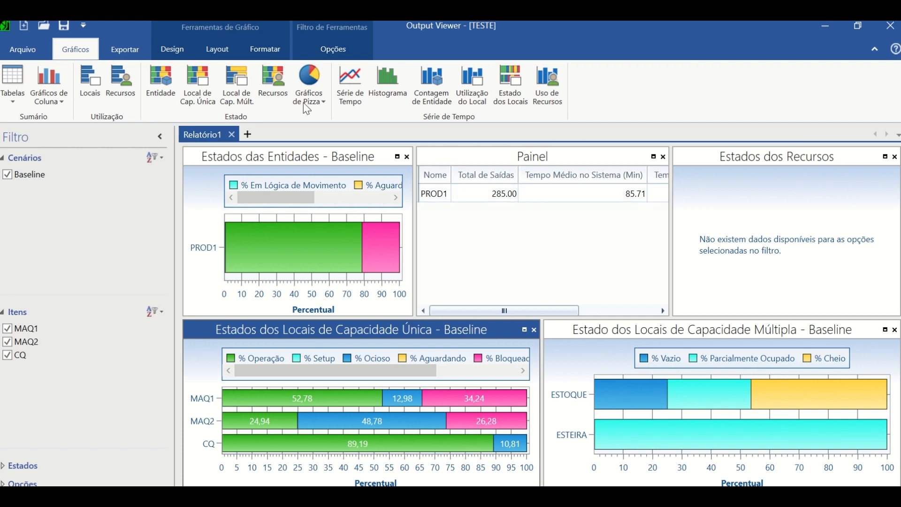
- Create a time series chart of the contents of ESTOQUE
click(353, 77)
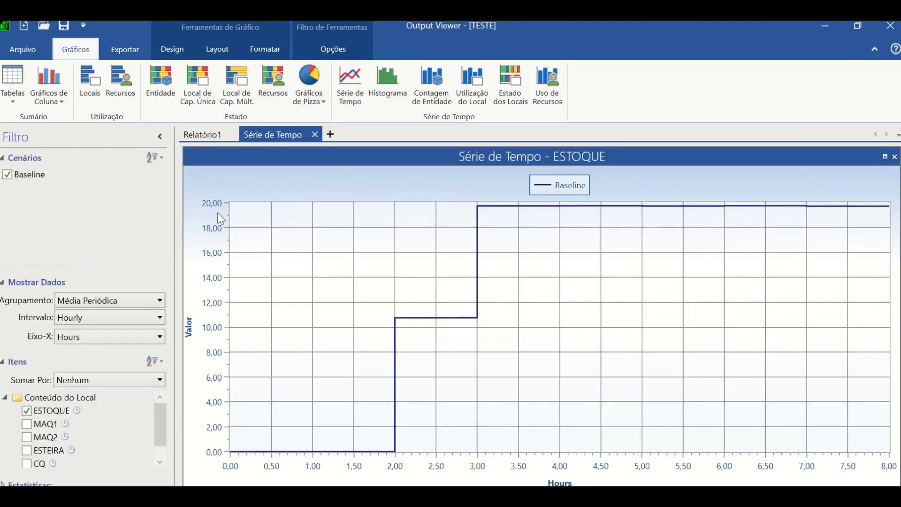
- Plot ESTOQUE and ESTEIRA together in the time series chart with grouping set to Nenhum, and close the Output Viewer
click(27, 411)
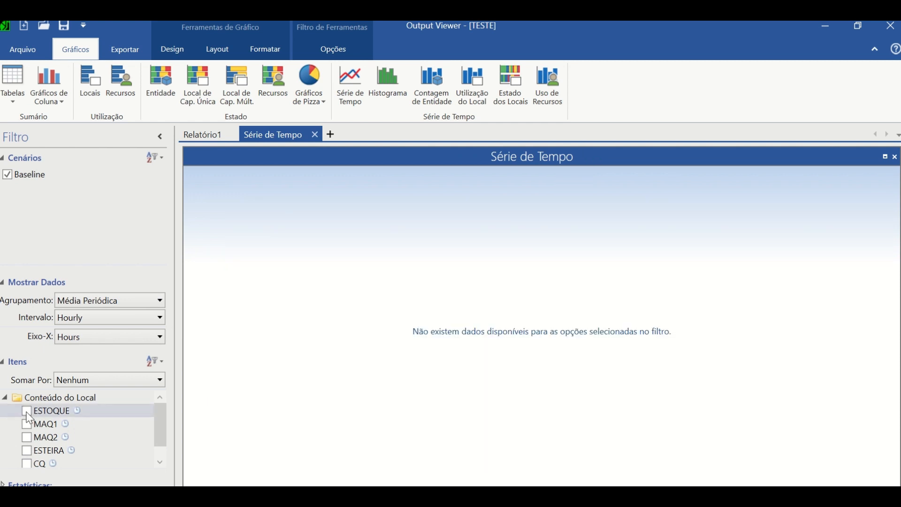
click(27, 450)
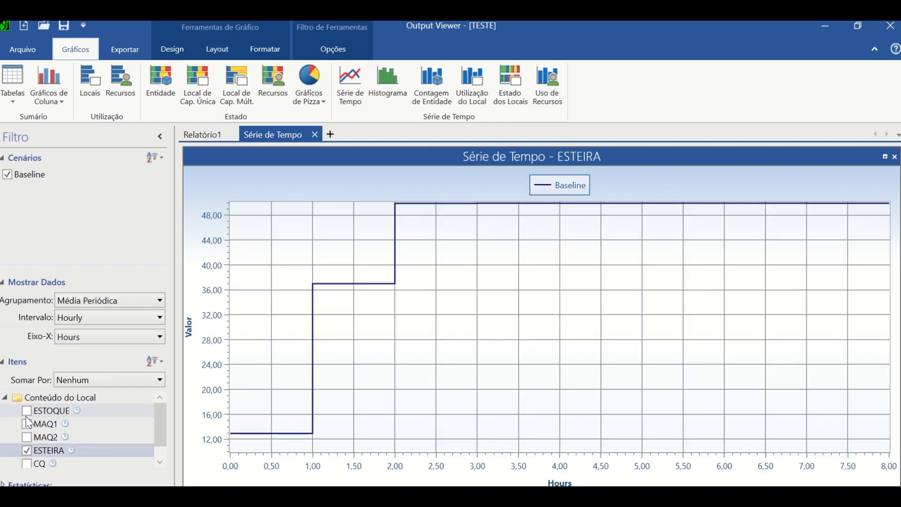
click(35, 411)
click(117, 301)
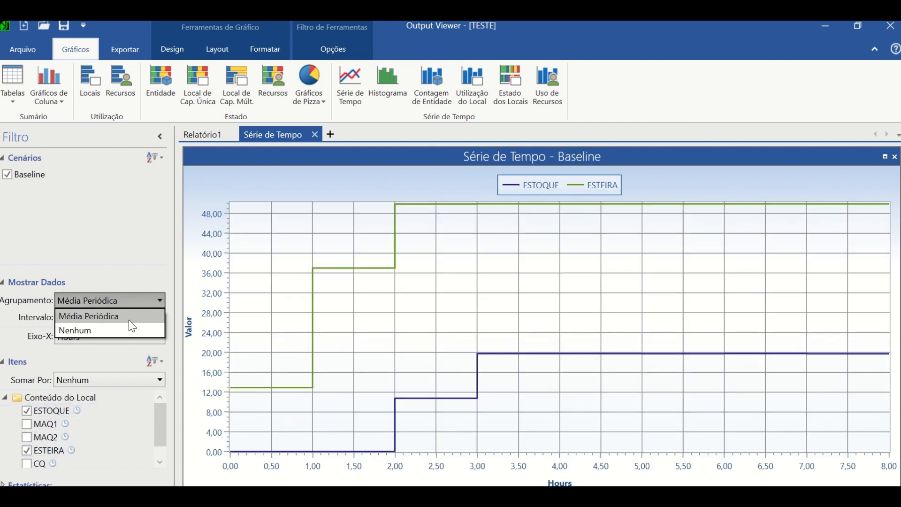
click(124, 327)
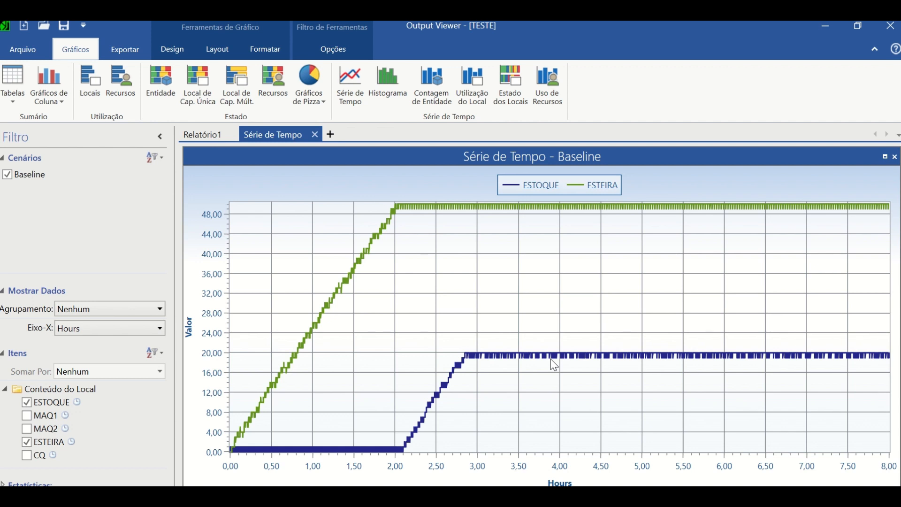
click(894, 30)
click(392, 291)
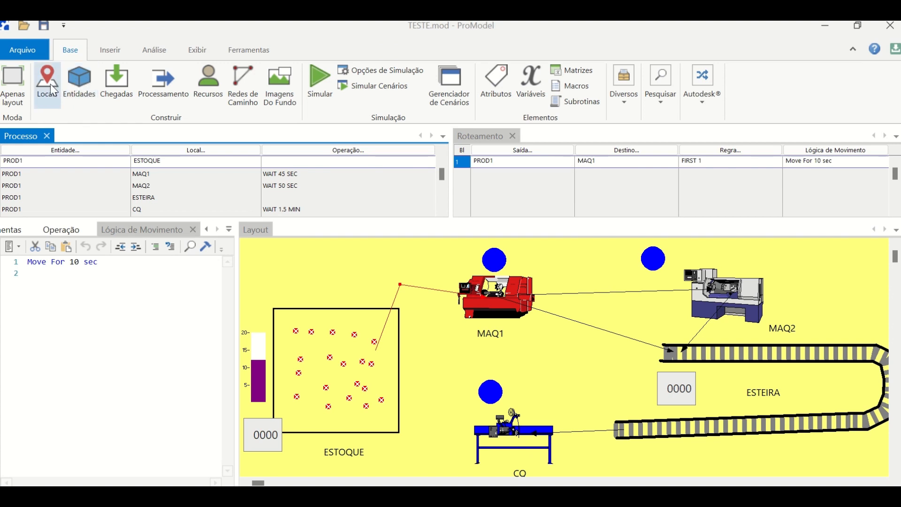
- Set the number of units of the CQ location to 2
click(49, 83)
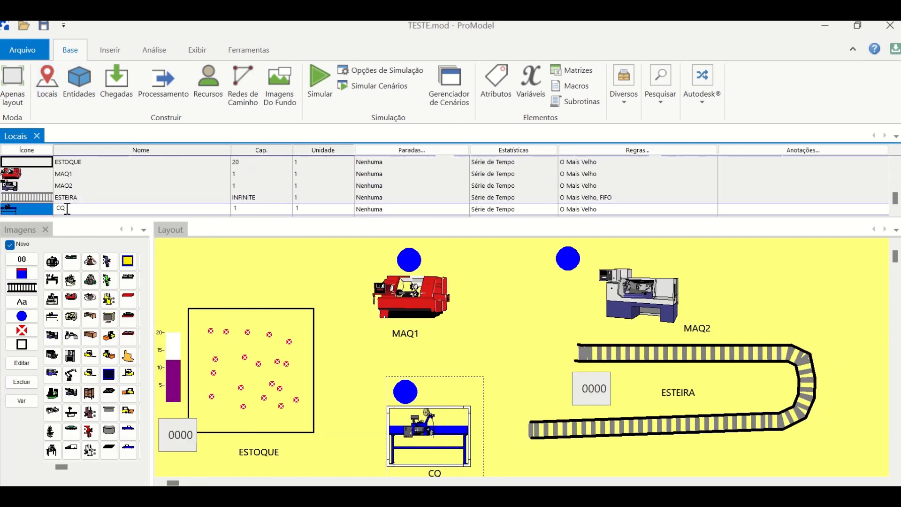
click(443, 415)
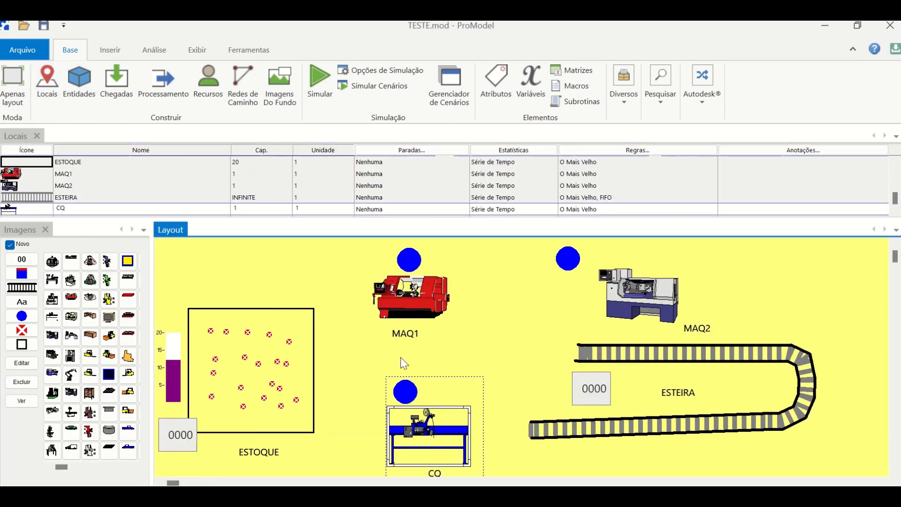
click(314, 209)
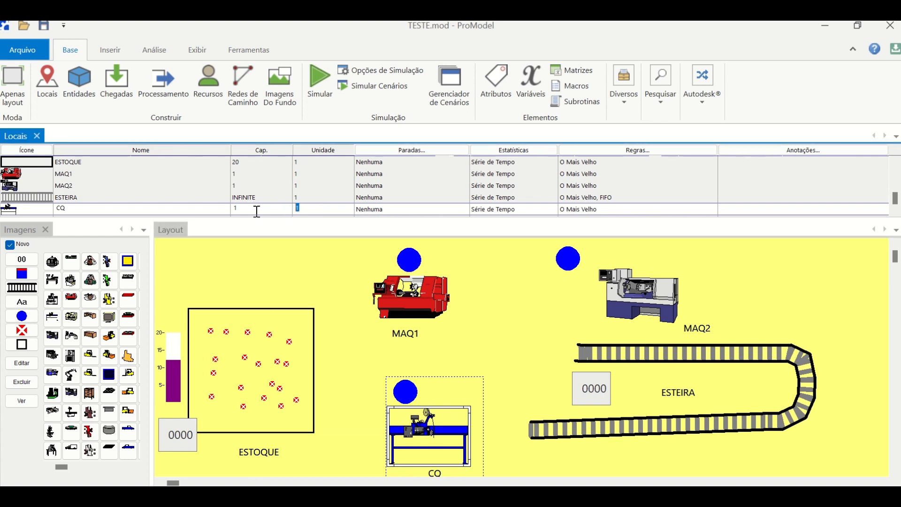
key(Return)
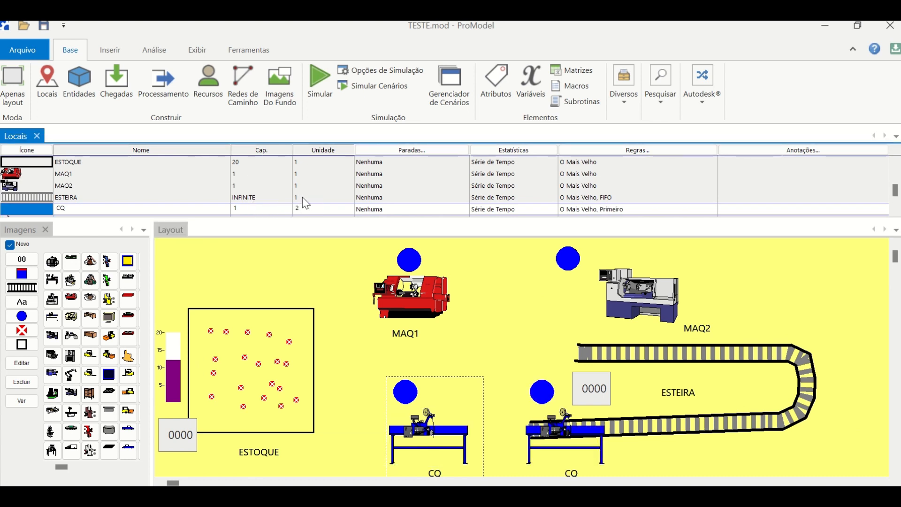
- Move the second CQ unit off the conveyor to just below the first CQ unit in the layout
click(895, 258)
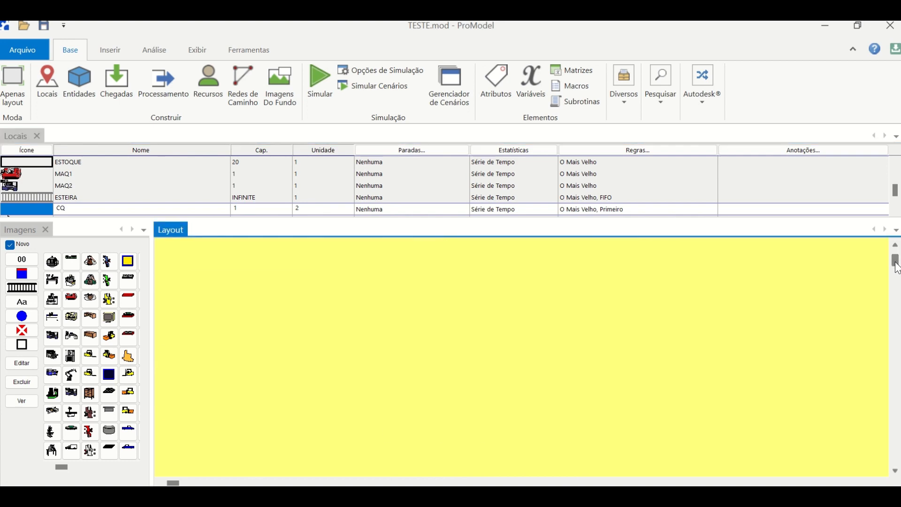
scroll(542, 343, down, 2)
click(543, 342)
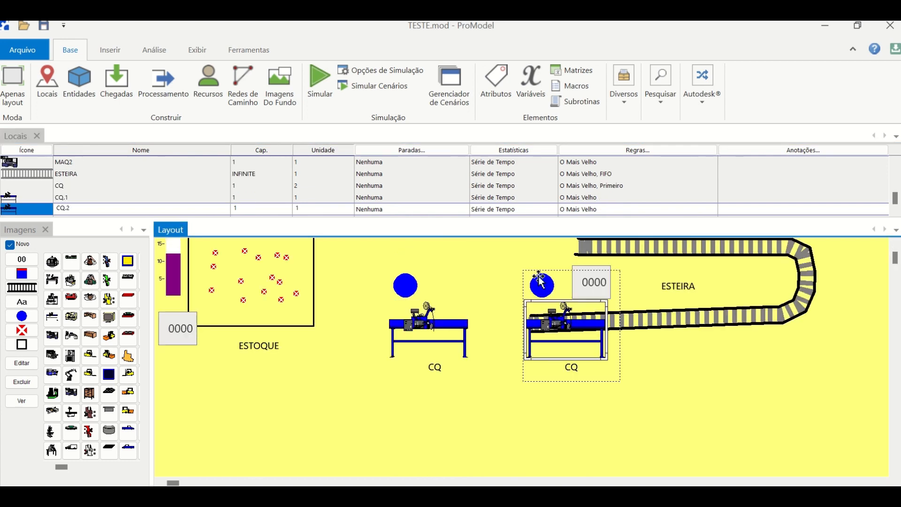
drag(545, 275, 415, 378)
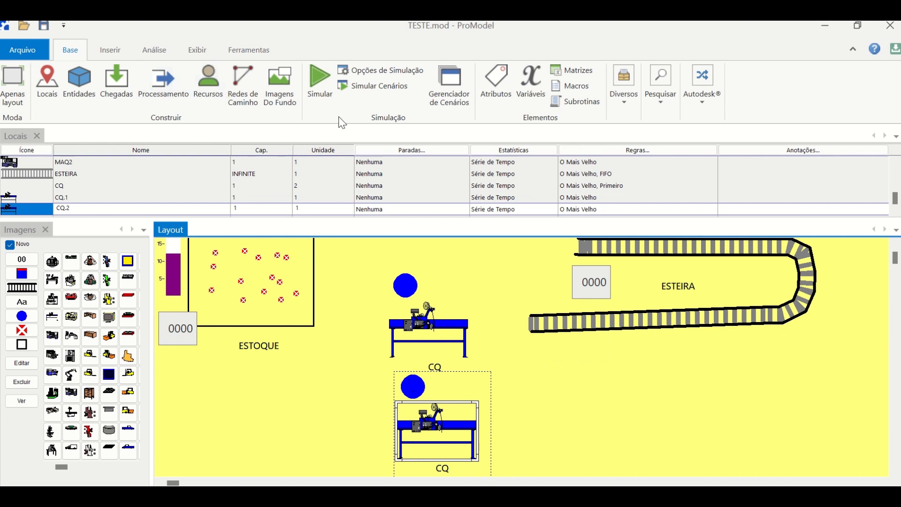
- Start the simulation, fit the whole layout in the view and run it at a low animation speed
click(312, 83)
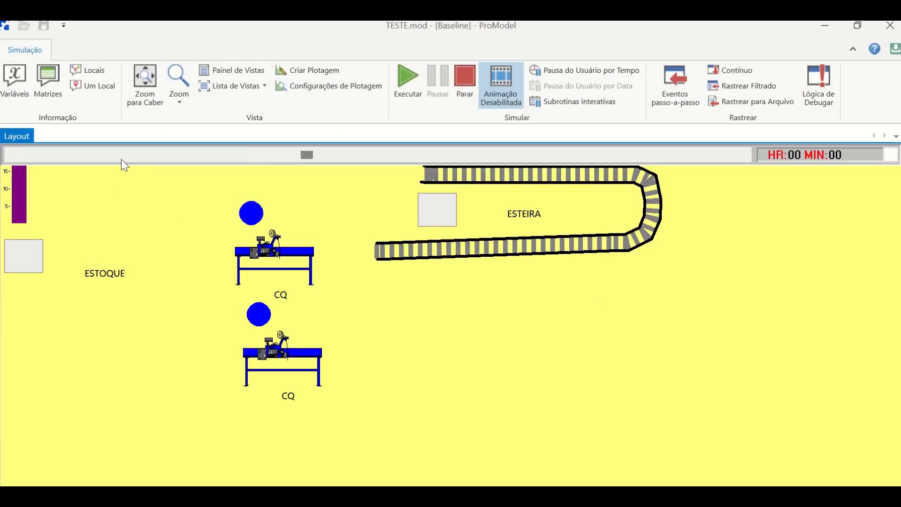
click(134, 77)
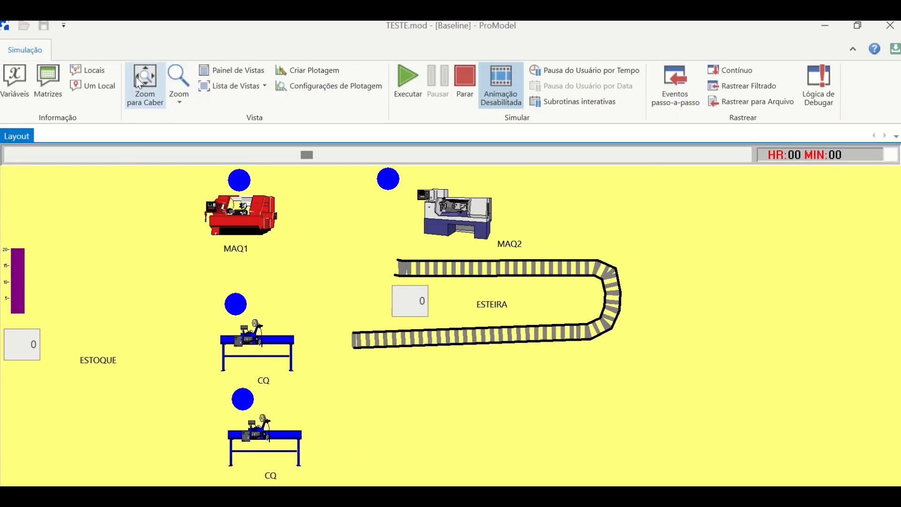
click(52, 155)
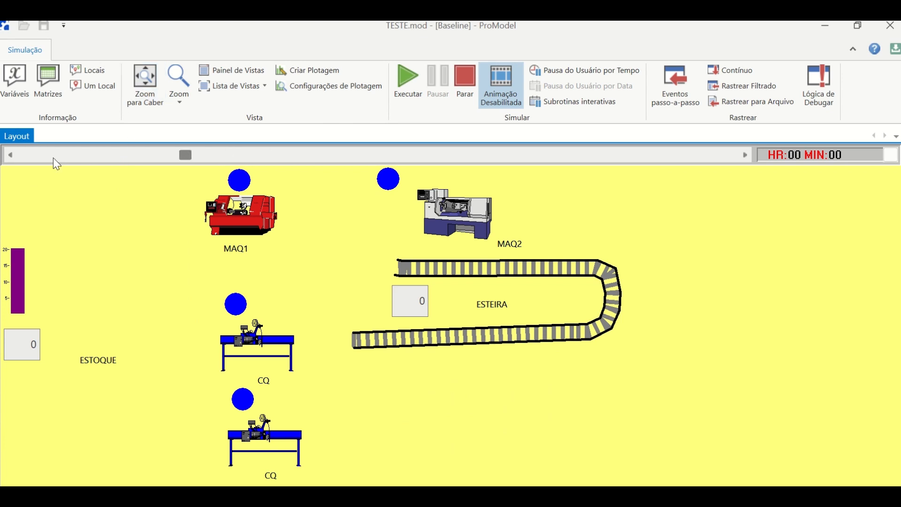
click(408, 86)
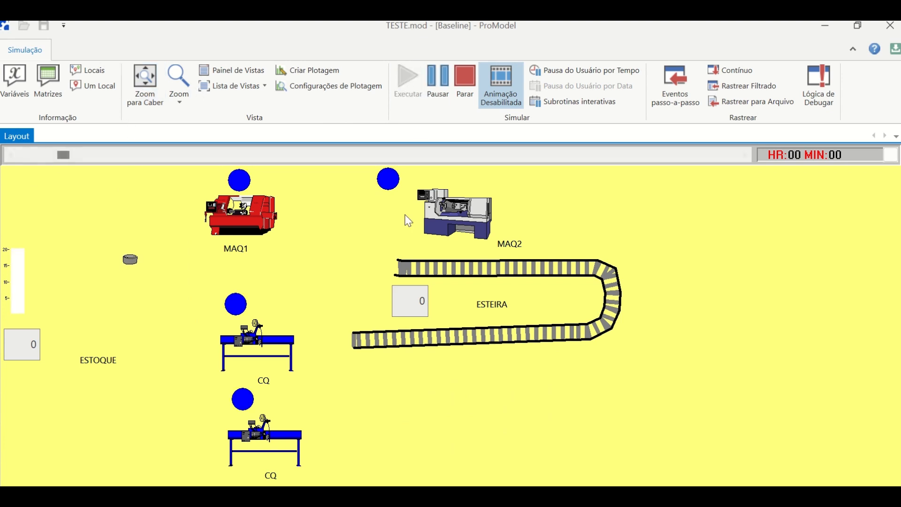
click(743, 155)
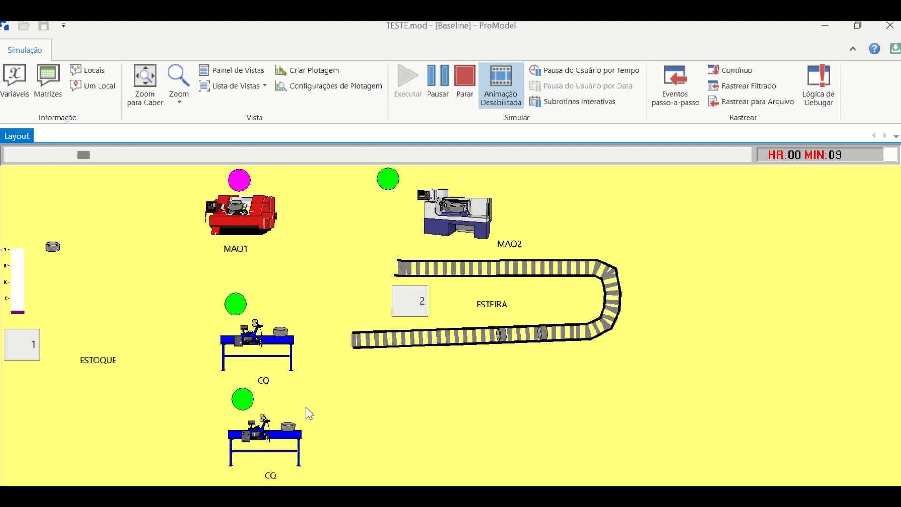
- Raise the animation speed to complete the 8-hour simulation run and open its results
click(469, 152)
click(470, 151)
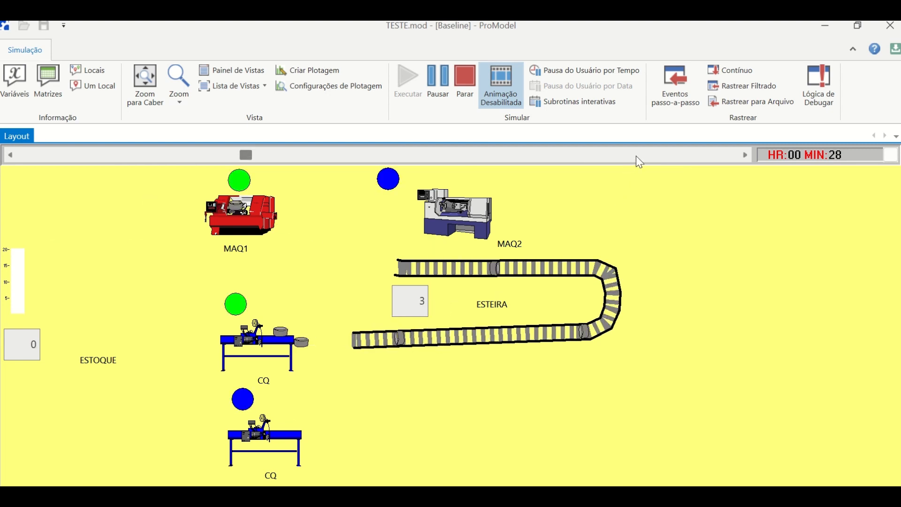
click(635, 156)
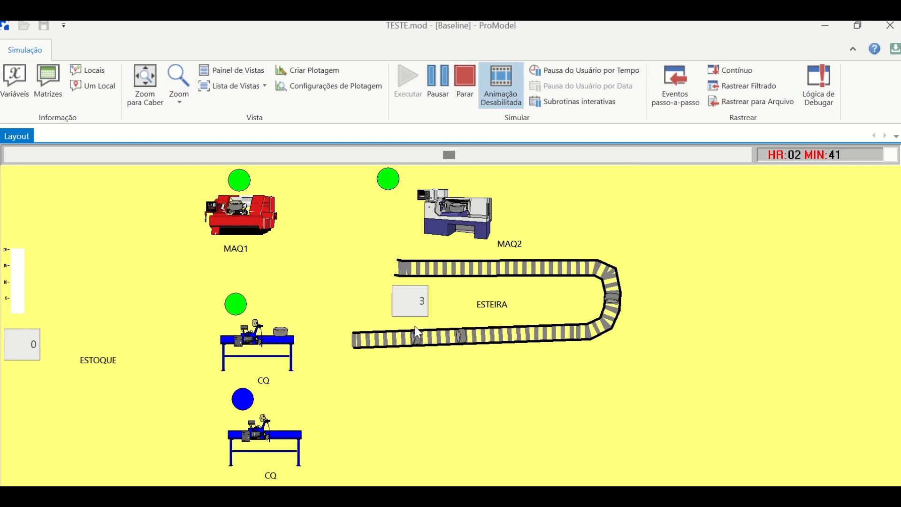
click(270, 158)
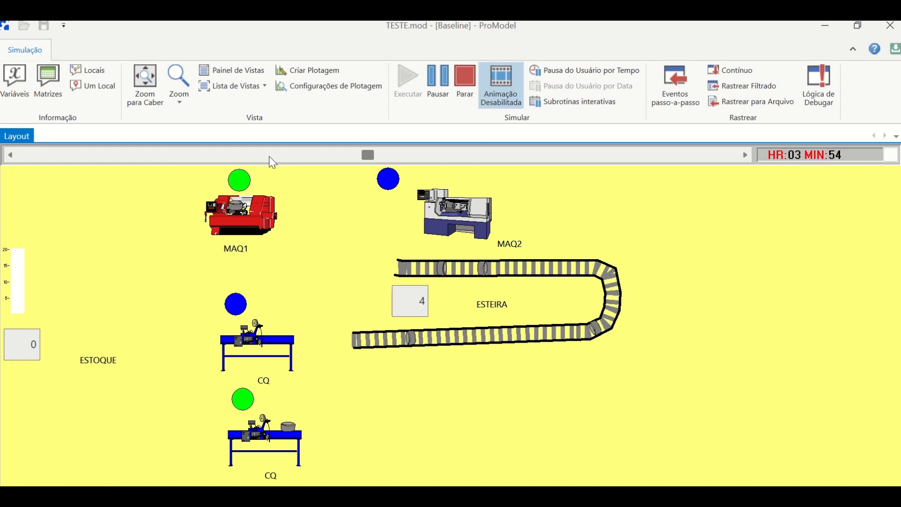
click(500, 154)
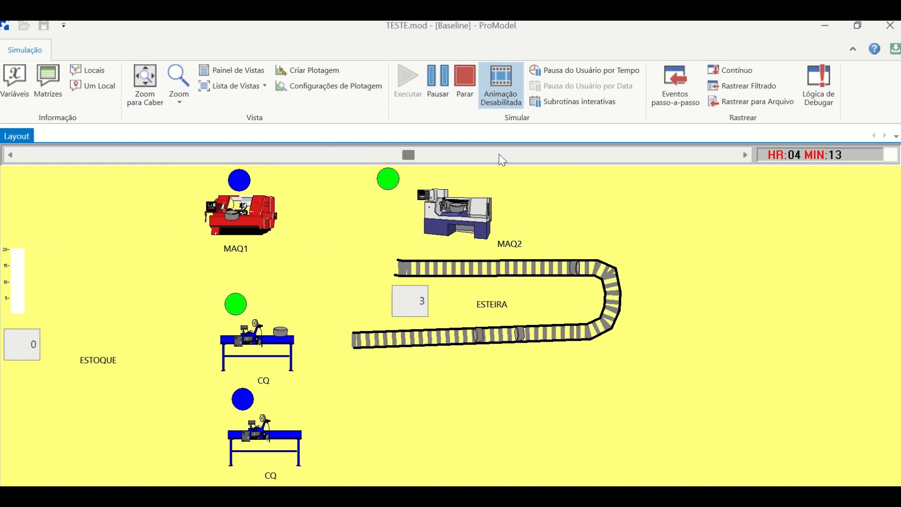
click(502, 154)
click(502, 154)
click(618, 157)
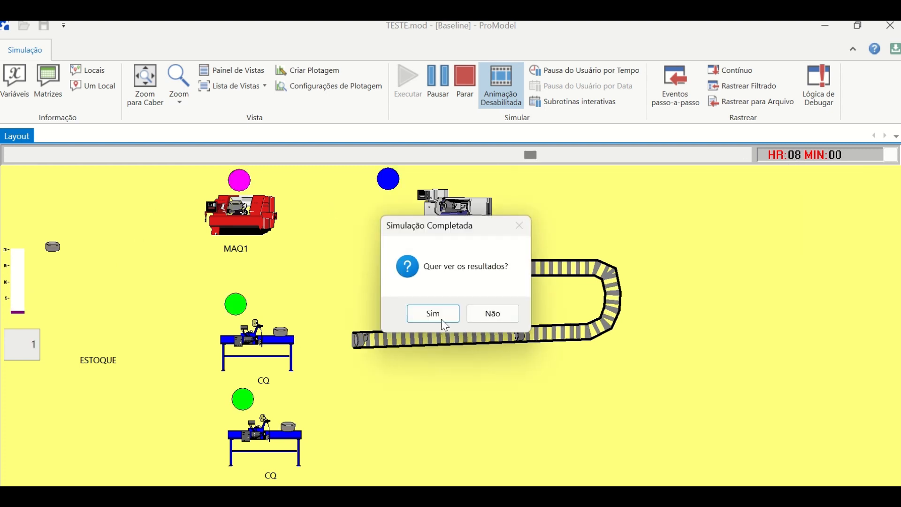
click(443, 319)
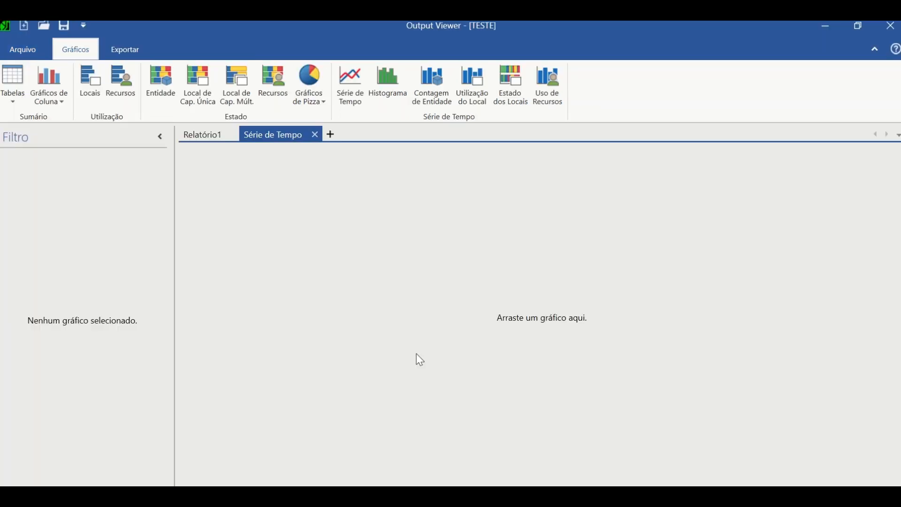
- Examine the enlarged "Estados dos Locais de Capacidade Única" chart in Relatório1 and close the Output Viewer
click(201, 135)
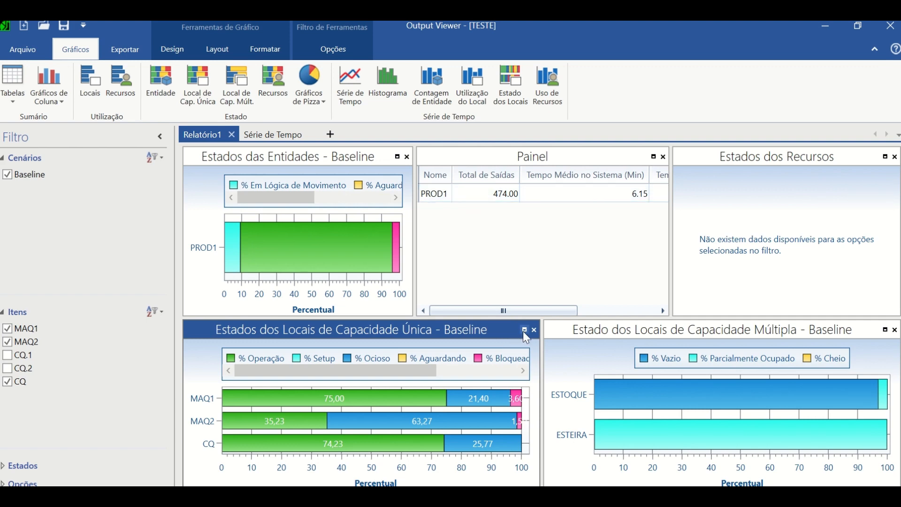
key(alt+Tab)
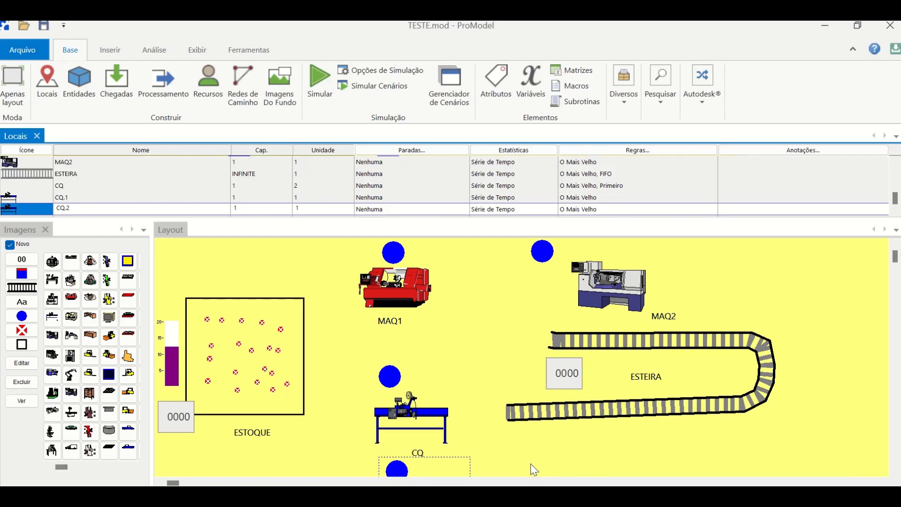
key(alt+Tab)
key(alt+Tab)
key(alt+Tab)
key(alt+Tab)
key(alt+Tab)
key(alt+Tab)
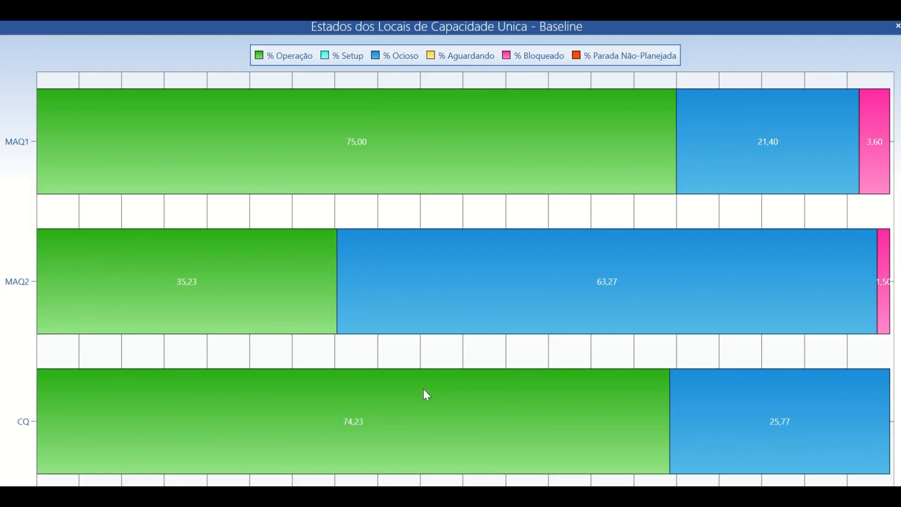
key(Escape)
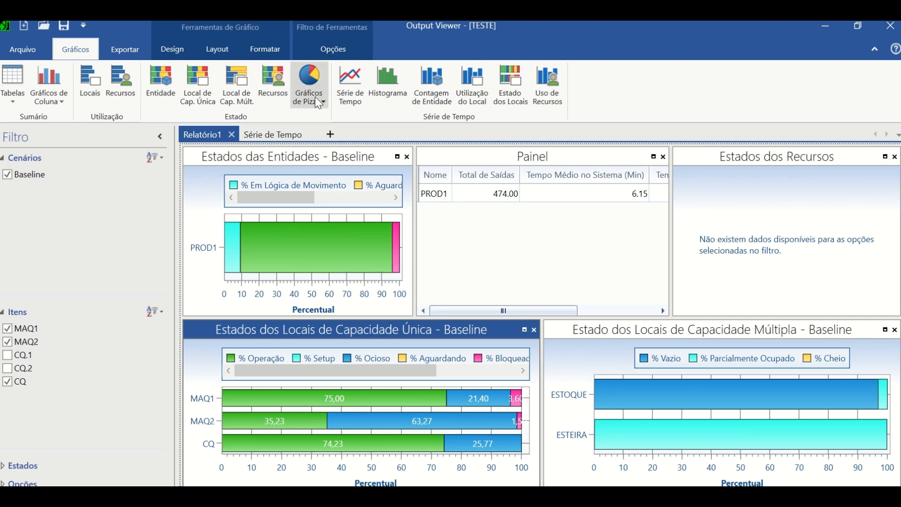
click(890, 26)
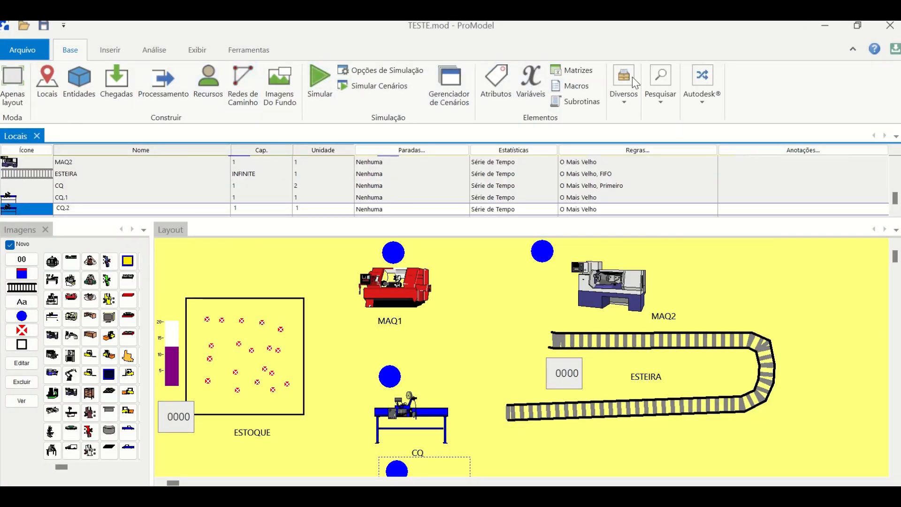
- Look over ProModel's additional applications and analysis tools, and open Stat::Fit in a maximized window
click(237, 53)
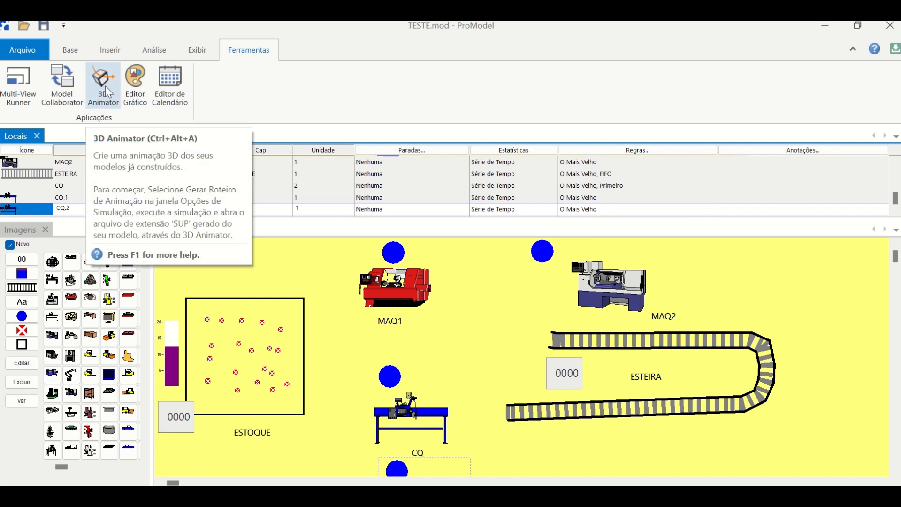
click(157, 52)
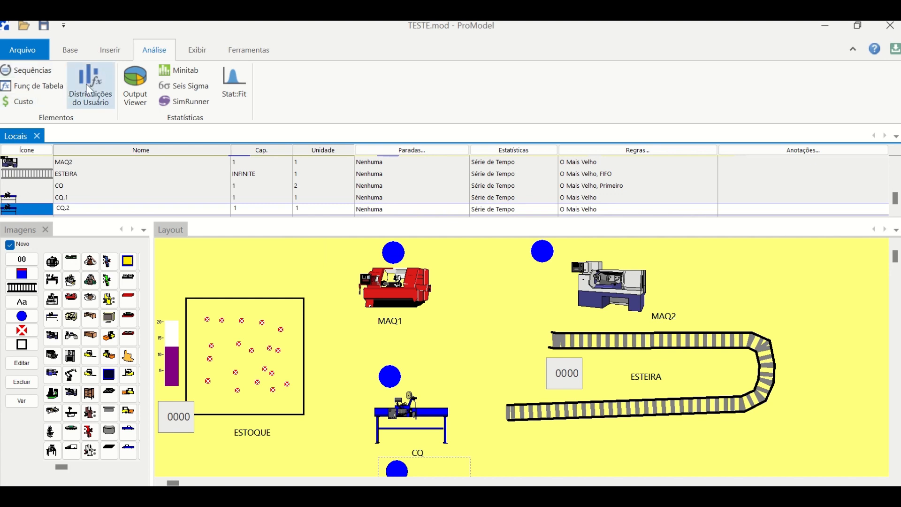
click(232, 80)
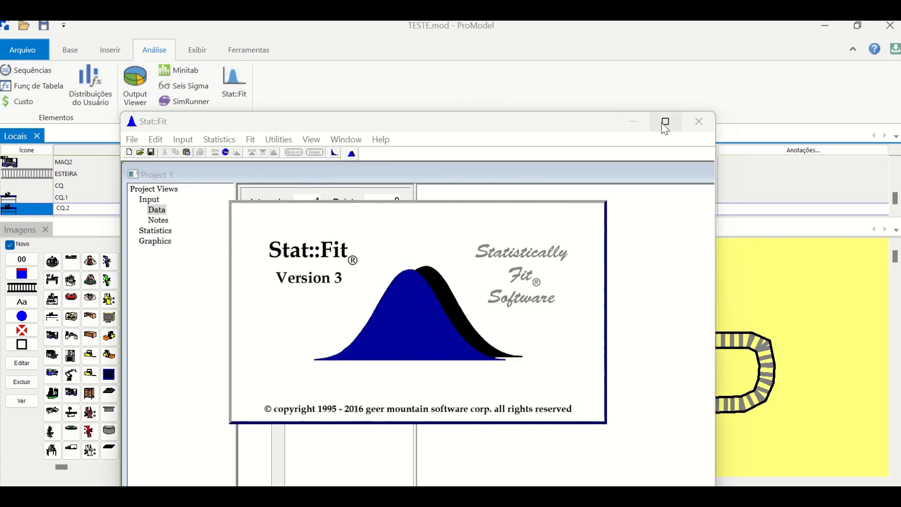
click(665, 125)
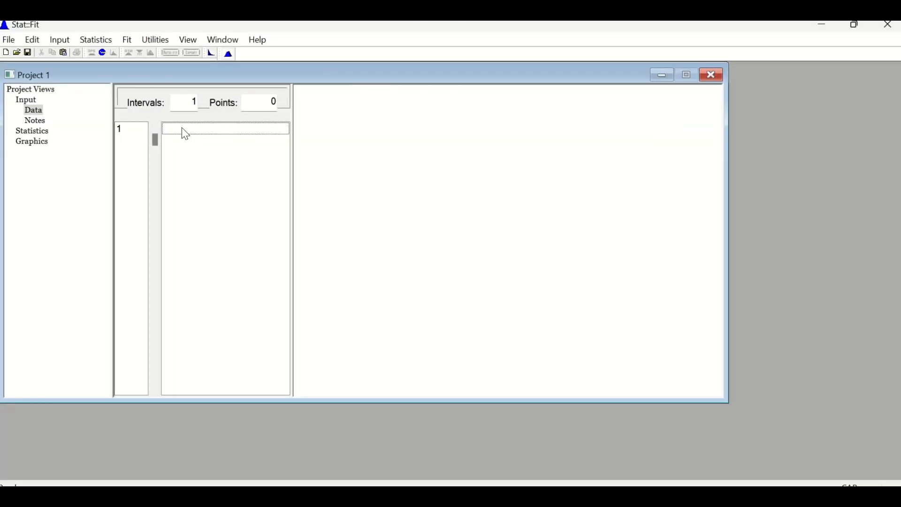
- Enter the data points 45, 50.5, 80, 41, 33, 45, 43, 54, 67 and 87 in the Project 1 data table
click(185, 129)
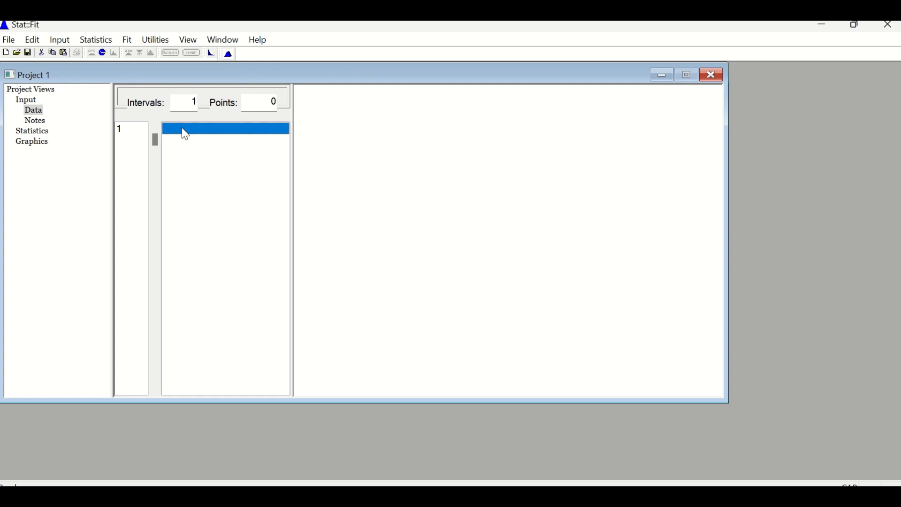
text(45)
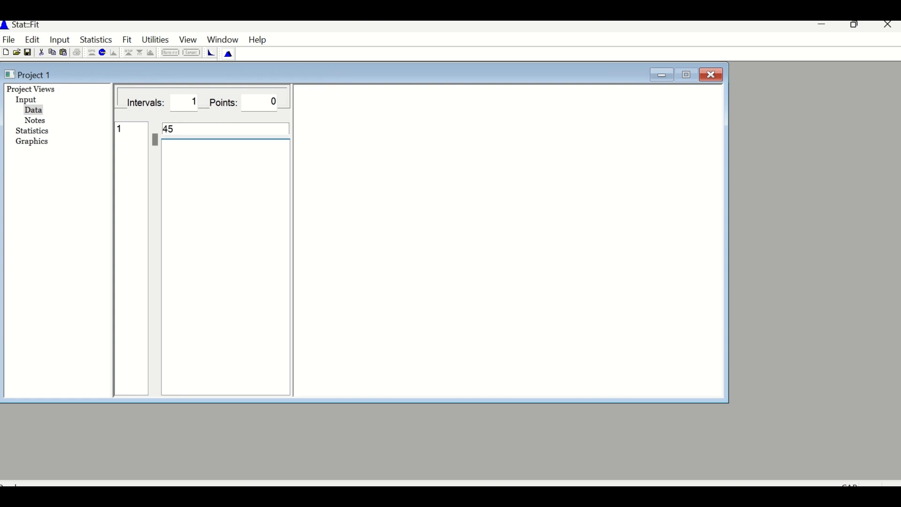
key(Return)
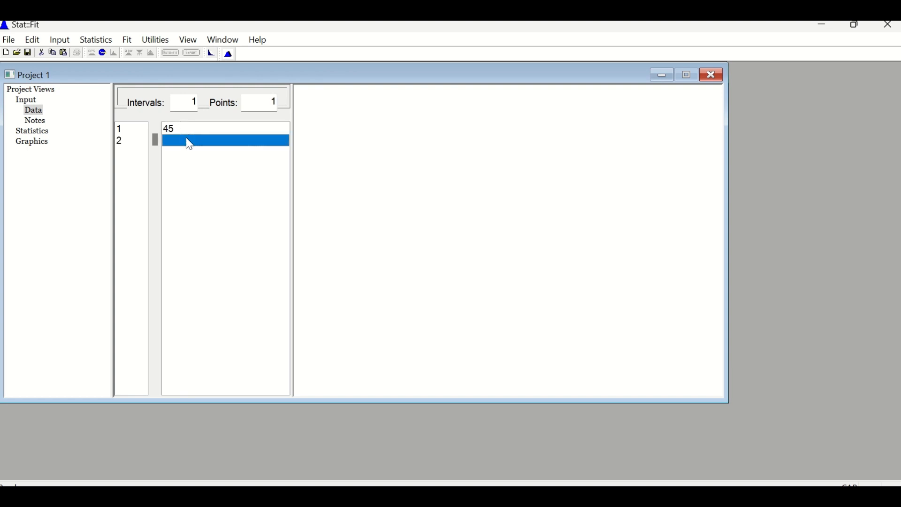
text(50)
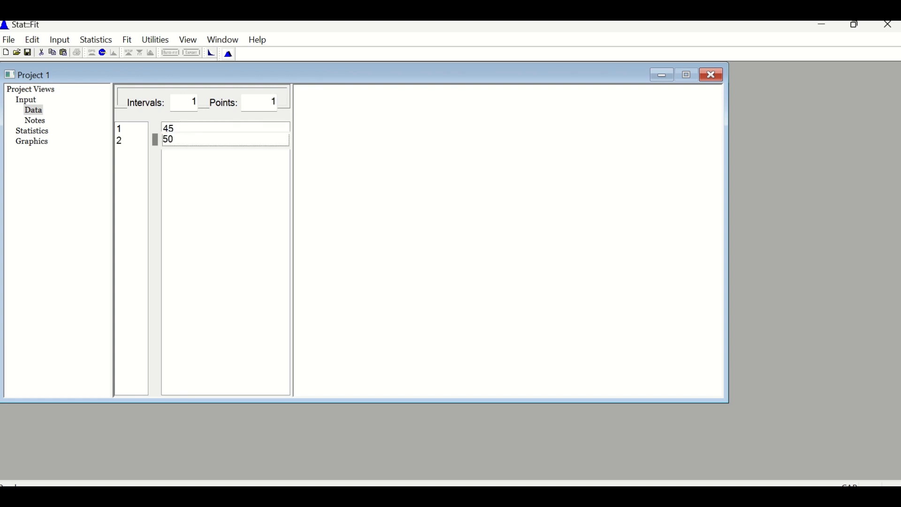
text(.5)
key(Return)
text(80)
key(Return)
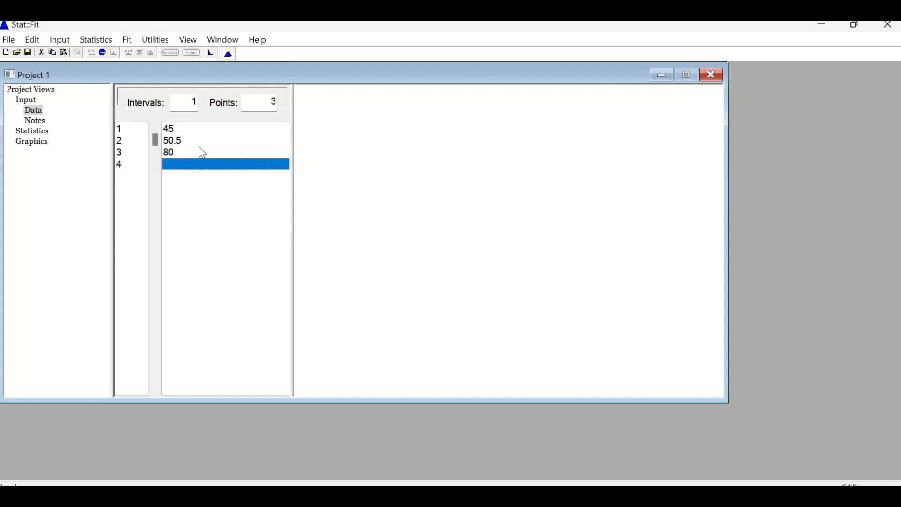
text(41)
key(Return)
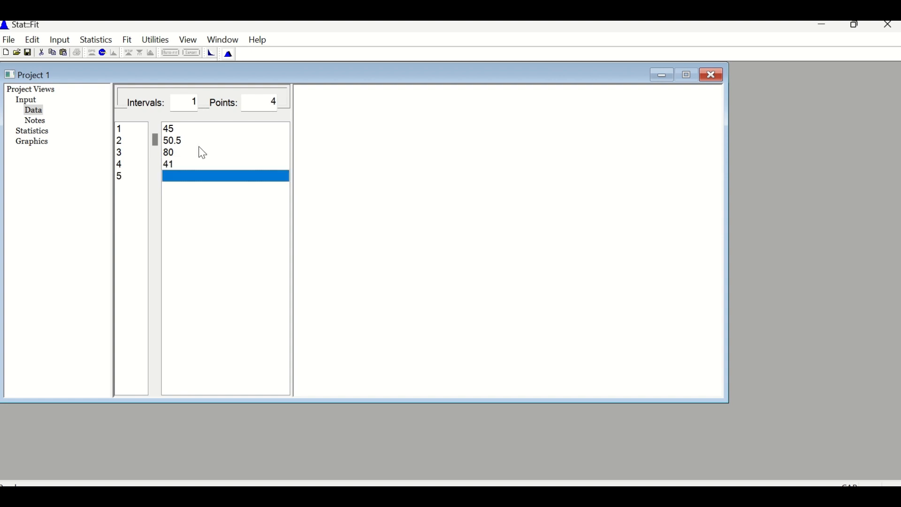
text(33)
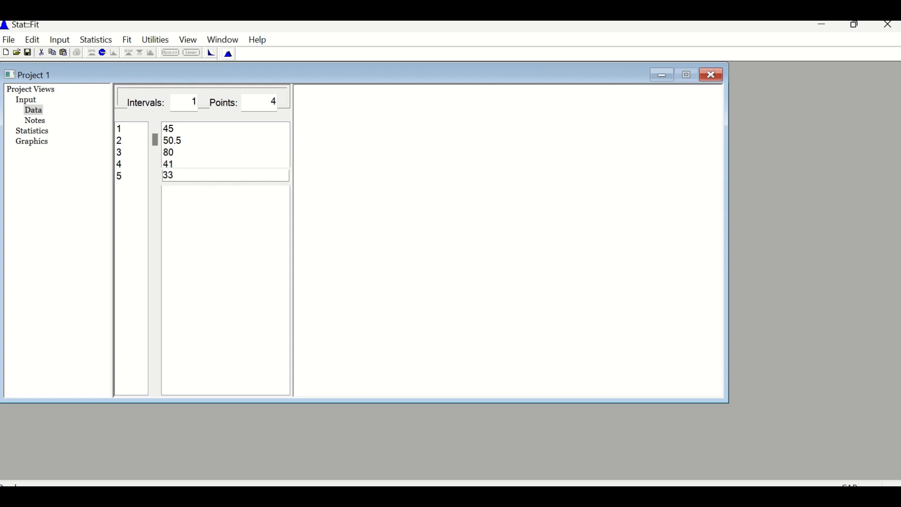
key(Return)
text(45)
key(Return)
text(43)
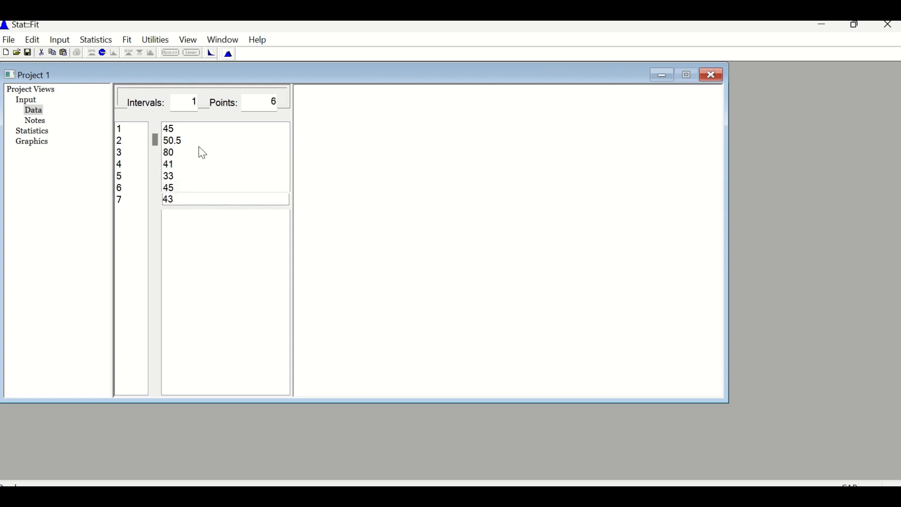
key(Return)
text(54)
key(Return)
text(67)
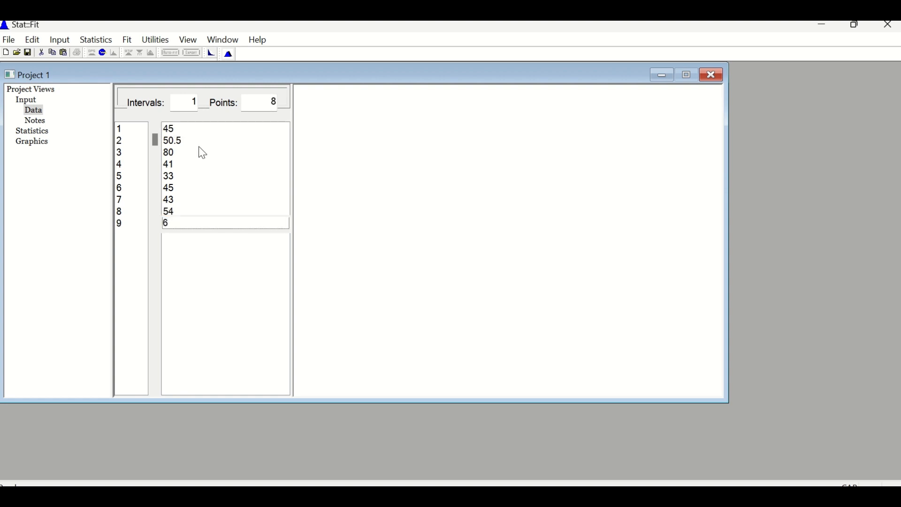
key(Return)
text(87)
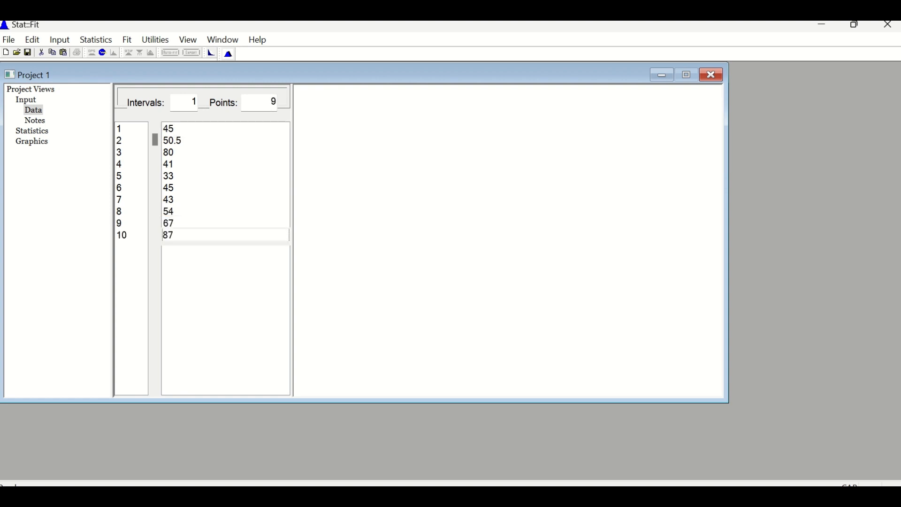
key(Return)
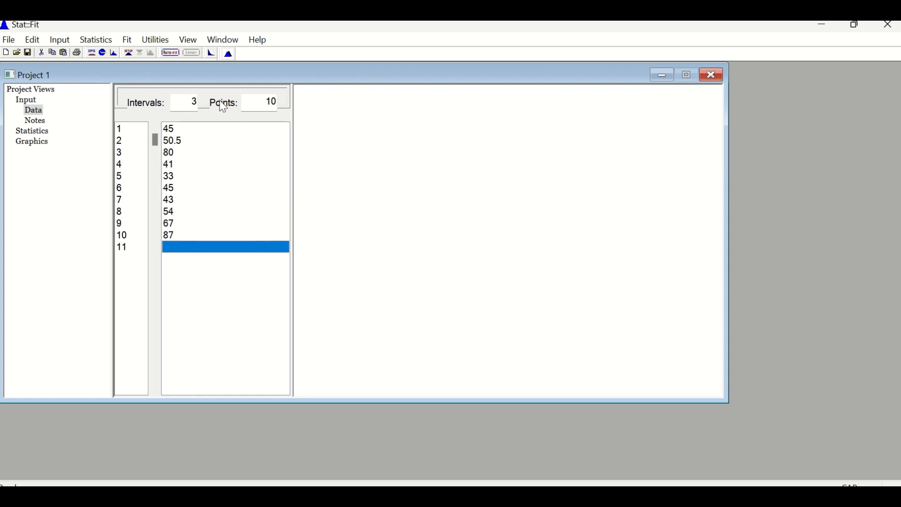
- Auto-fit continuous distributions with an assigned lower bound of 33 and display the Triangular distribution's fitted density graph
click(170, 53)
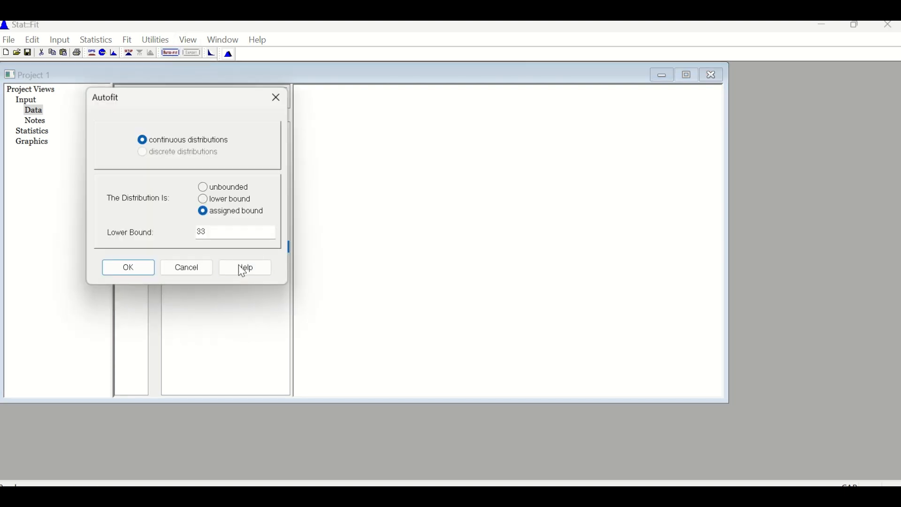
click(133, 269)
click(171, 139)
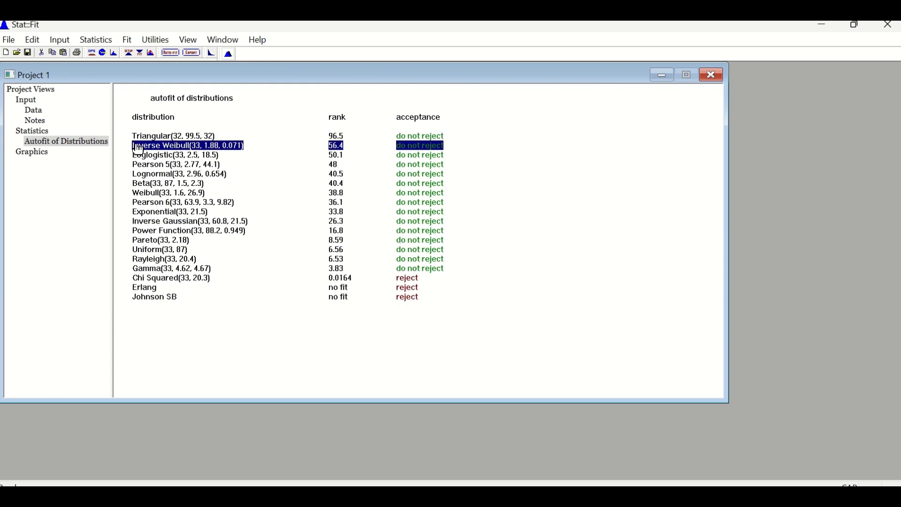
double_click(162, 136)
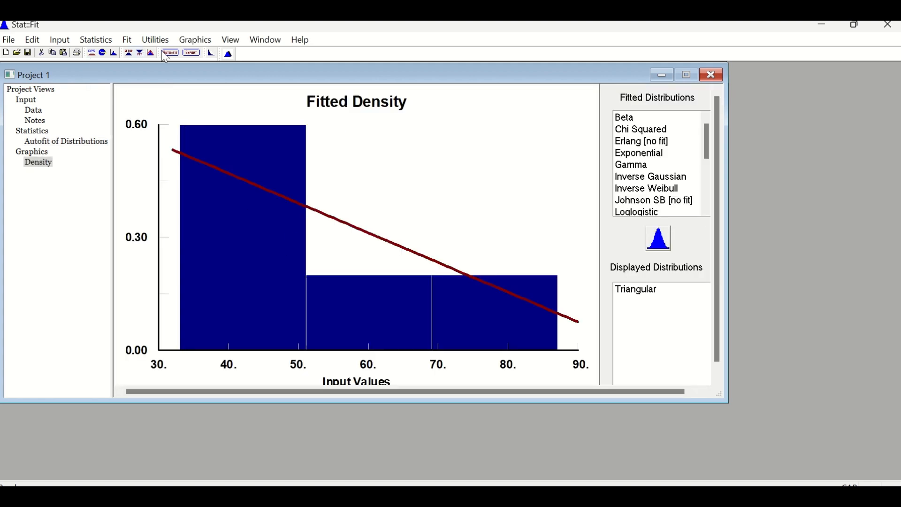
- Export the Triangular fit for Promodel Products to the clipboard with precision 3 and switch back to ProModel
click(191, 53)
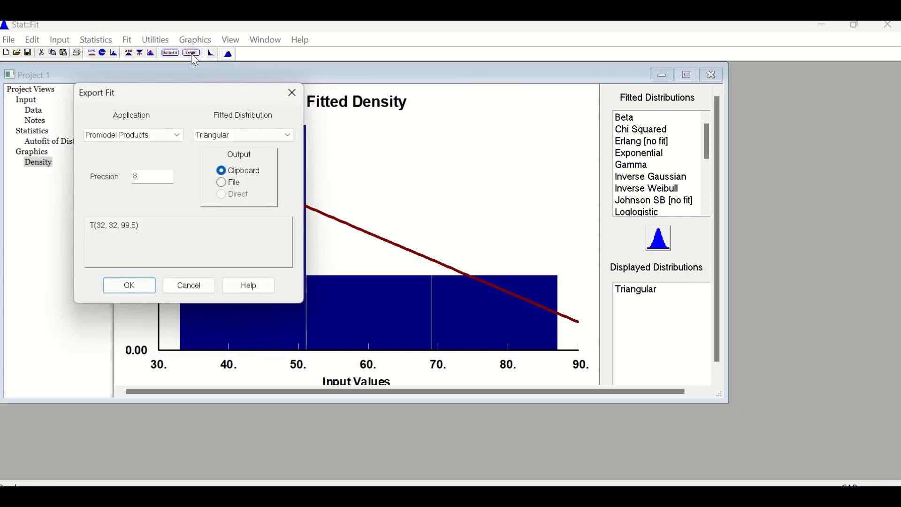
click(145, 289)
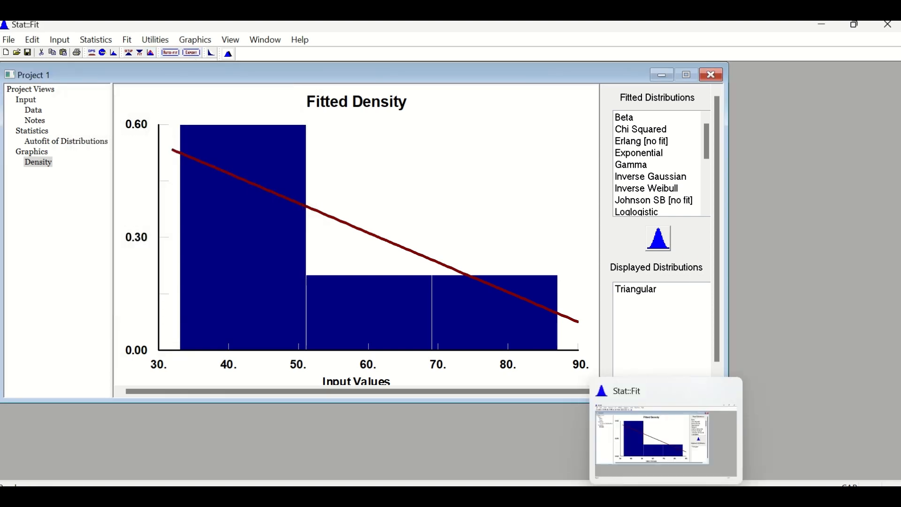
click(603, 496)
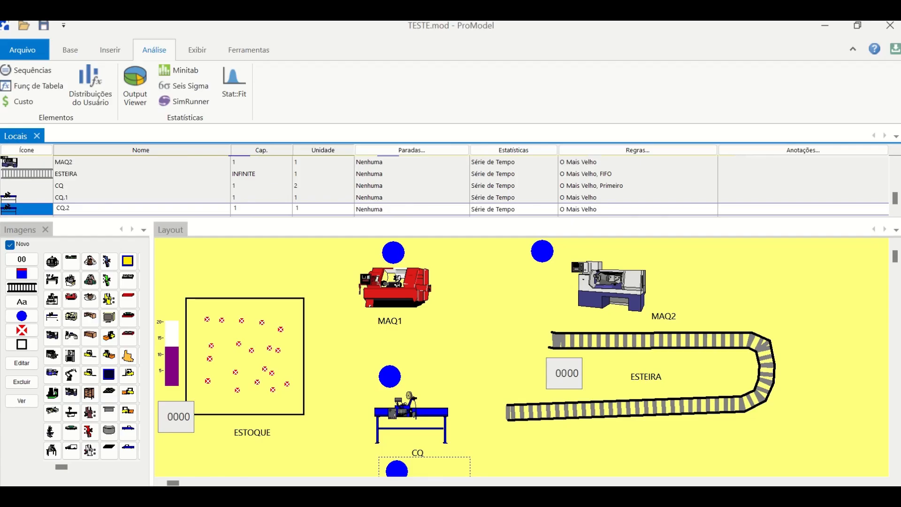
- Replace the 45 in MAQ1's WAIT operation logic with the copied distribution T(32, 32, 99.5) in the processing definition
click(70, 50)
click(159, 95)
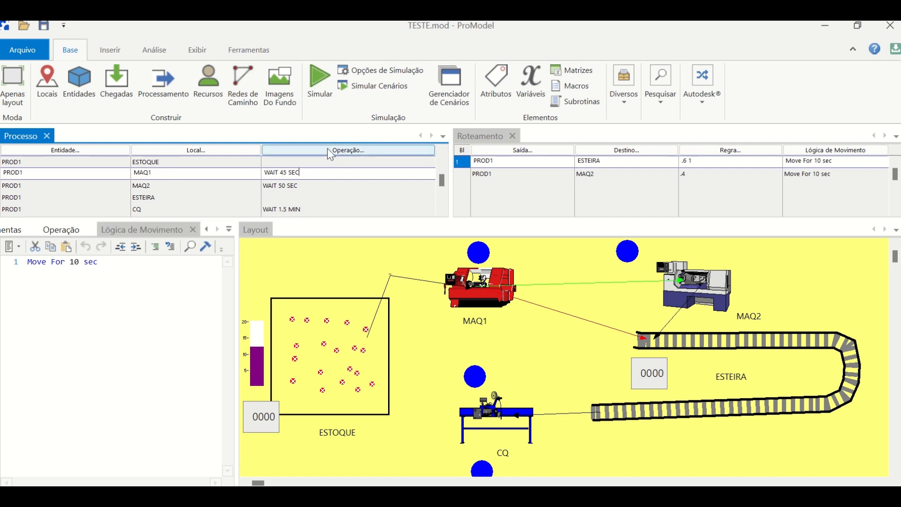
click(61, 229)
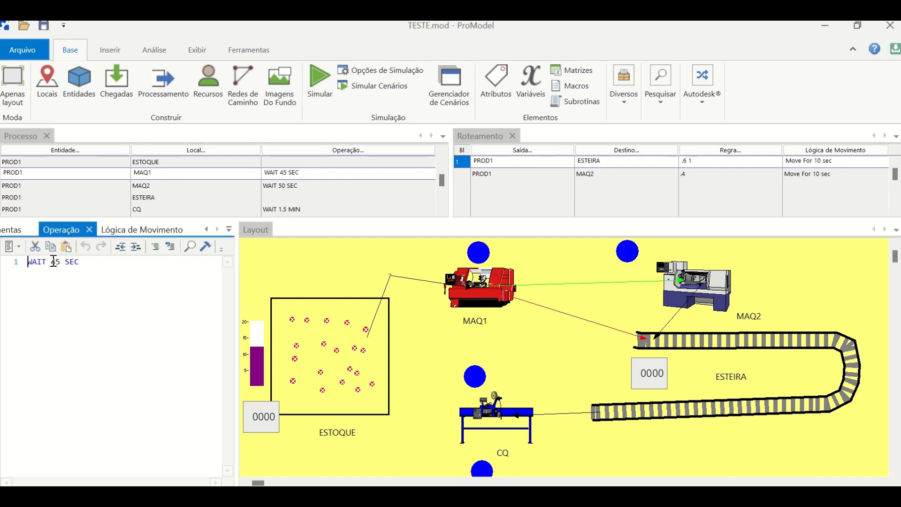
drag(50, 261, 60, 260)
text(T(32, 32, 99.5))
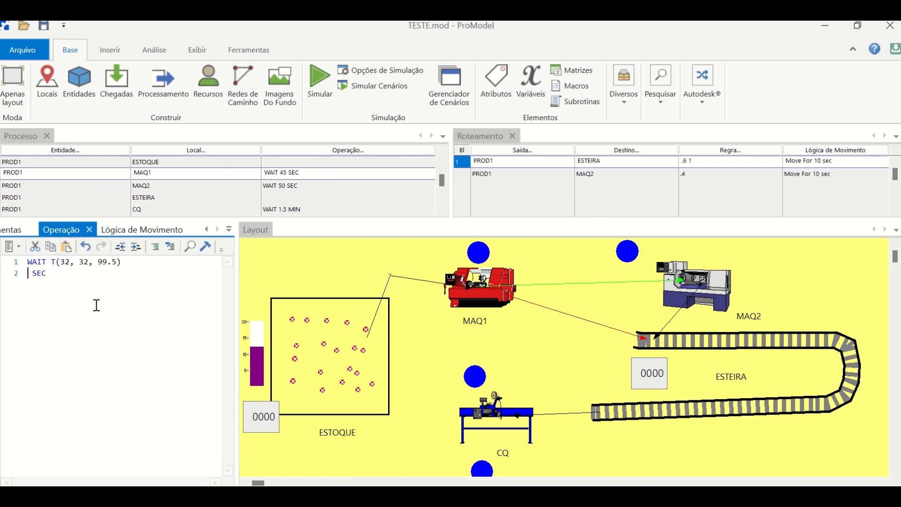